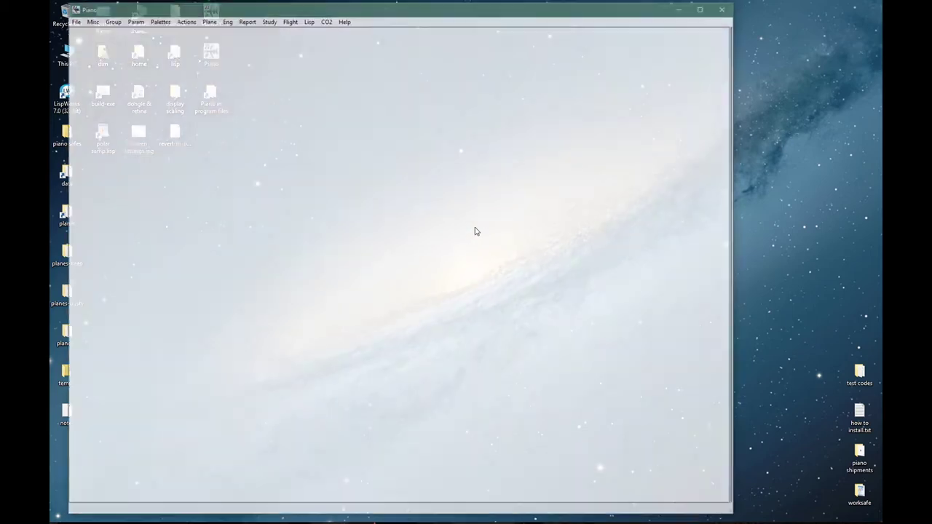
# Step: Start a plane comparison using wimpress wing area and W/S, and available thrust for T/W
pyautogui.hotkey('alt', 'r')
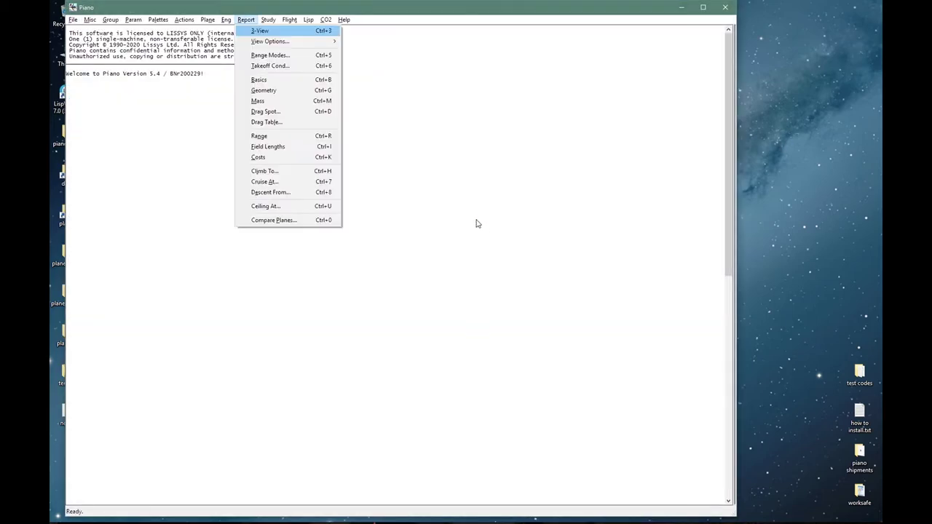
pyautogui.click(322, 220)
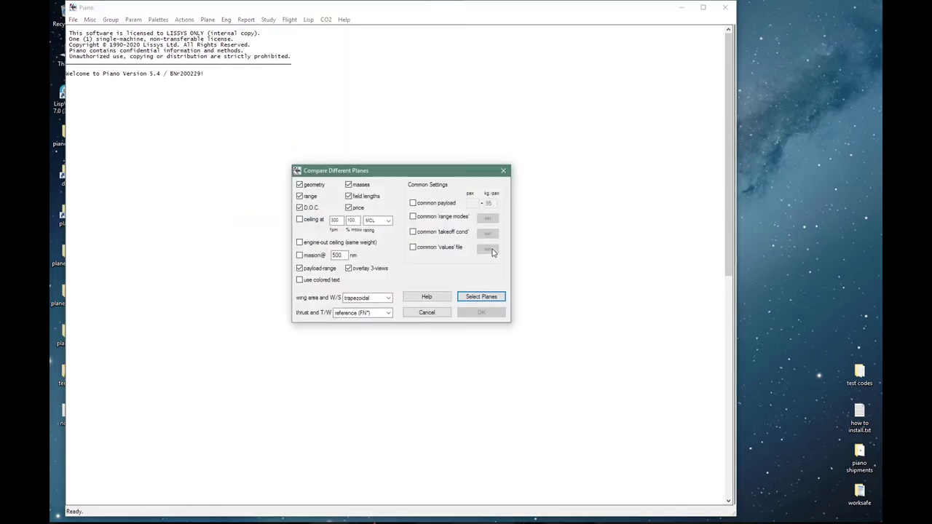
pyautogui.click(364, 299)
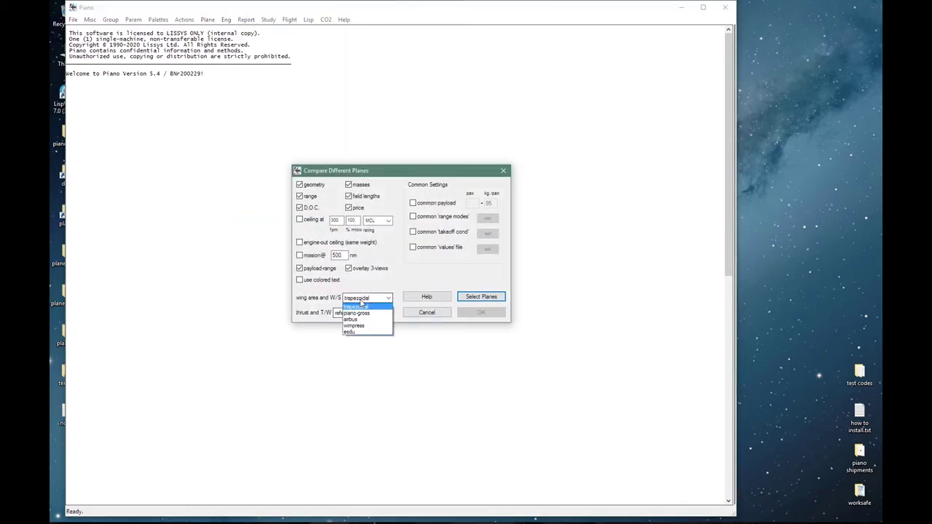
pyautogui.click(363, 321)
pyautogui.click(363, 316)
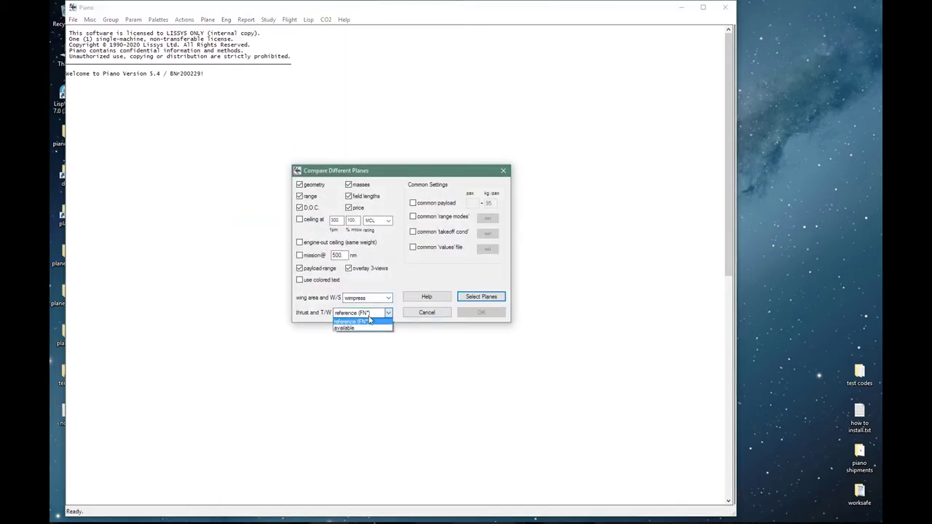
pyautogui.click(373, 328)
pyautogui.click(464, 298)
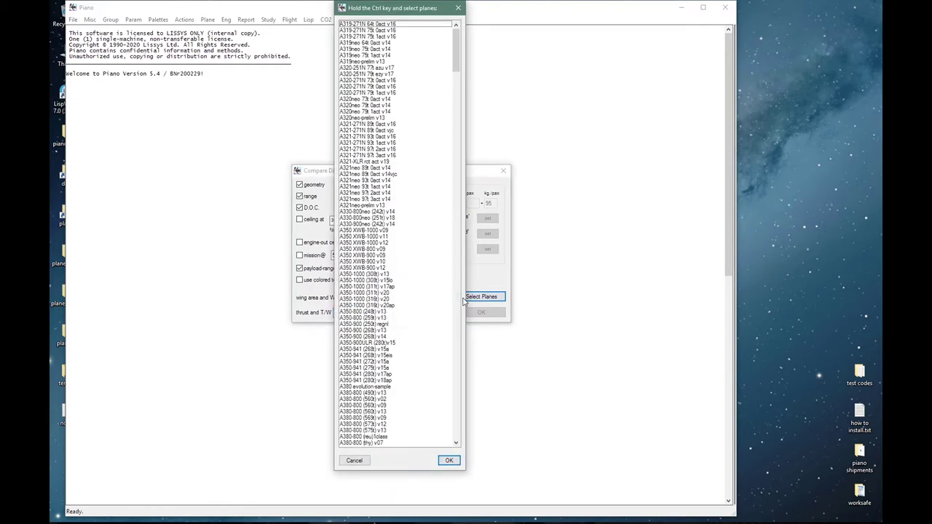
# Step: Jump to b777 and select B777-200 A (506) through B777-200 B (590) for comparison
pyautogui.write('b777')
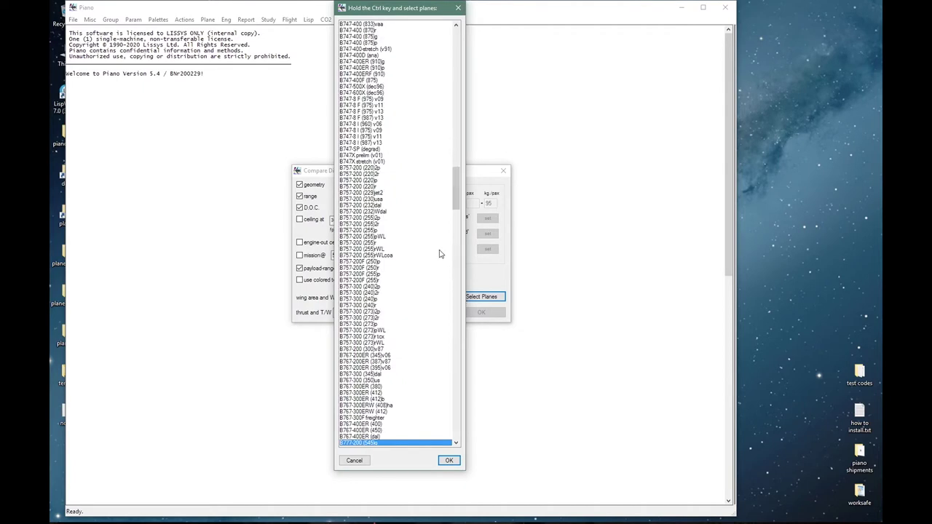
pyautogui.moveTo(455, 190); pyautogui.dragTo(430, 208)
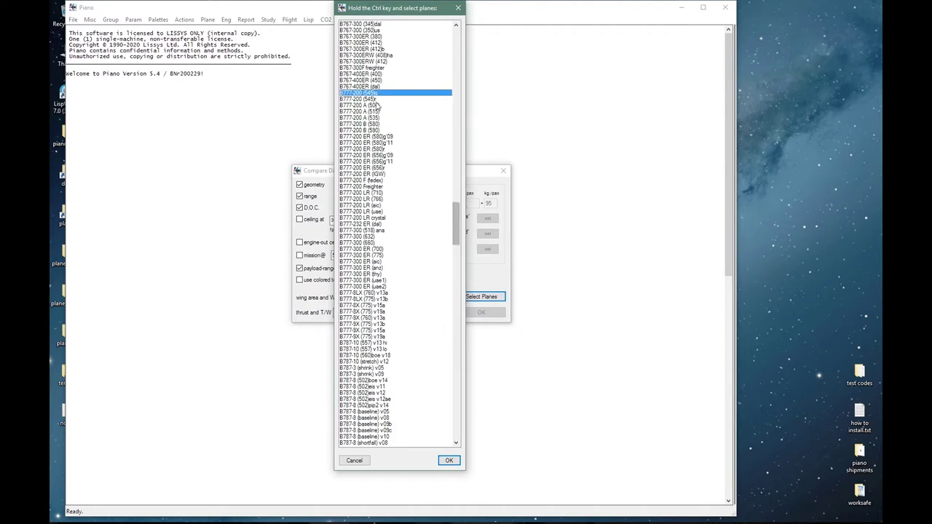
pyautogui.moveTo(380, 95); pyautogui.dragTo(393, 288)
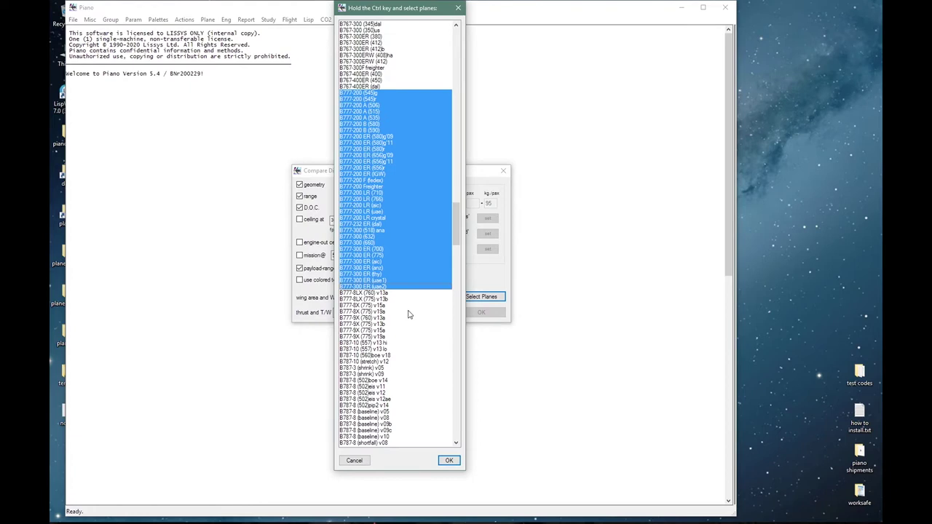
pyautogui.moveTo(389, 106); pyautogui.dragTo(389, 131)
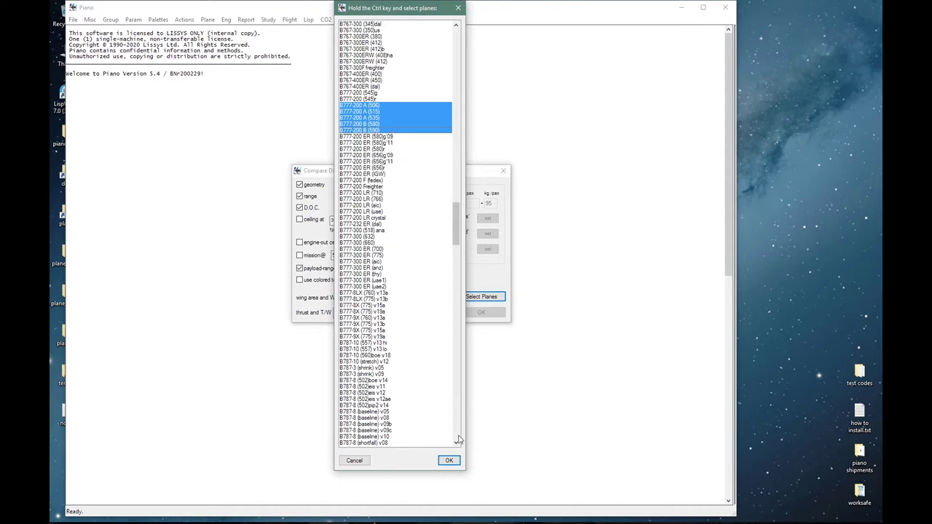
pyautogui.click(449, 460)
# Step: Run the comparison, set the overlay picture mode to Retain, and bring up the payload-range chart
pyautogui.click(481, 313)
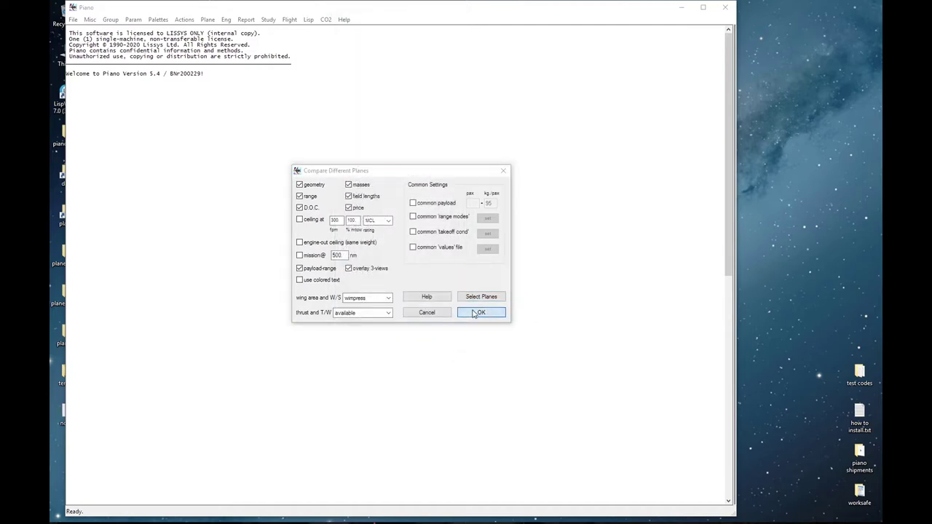
pyautogui.click(419, 263)
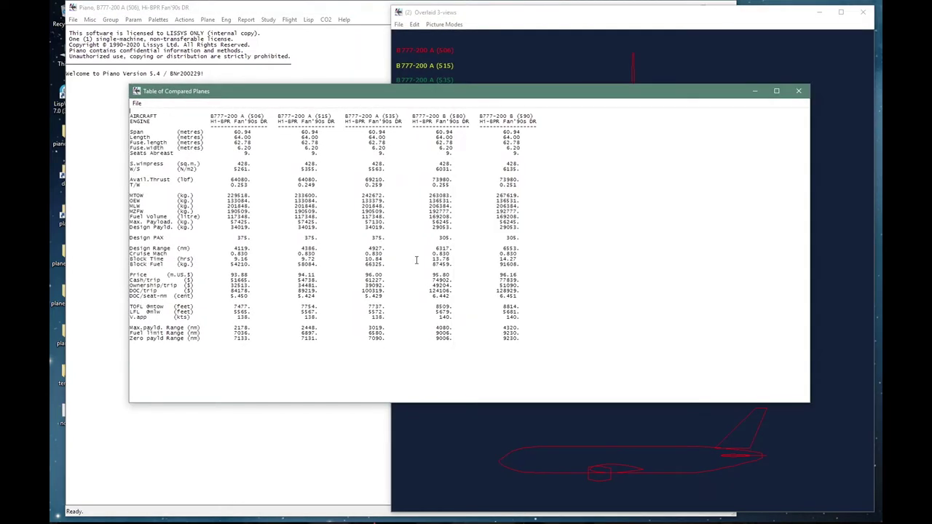
pyautogui.click(458, 25)
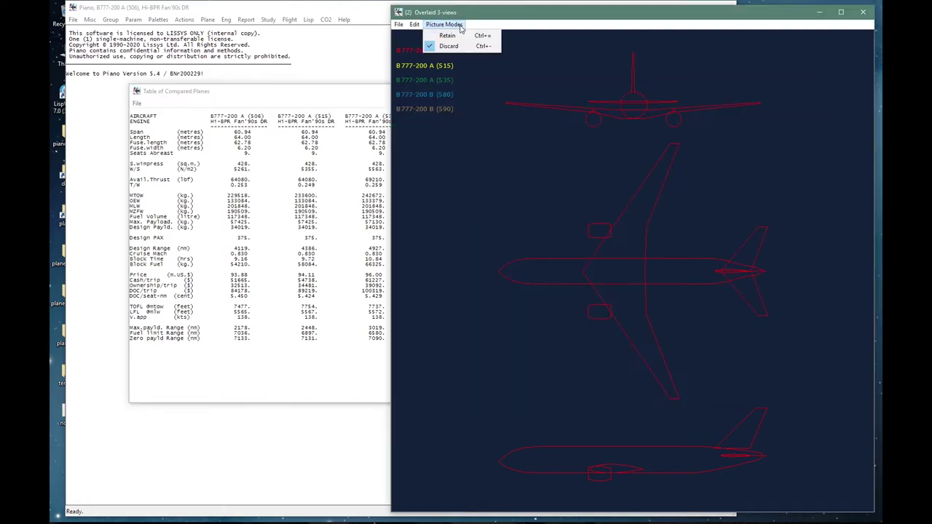
pyautogui.click(460, 35)
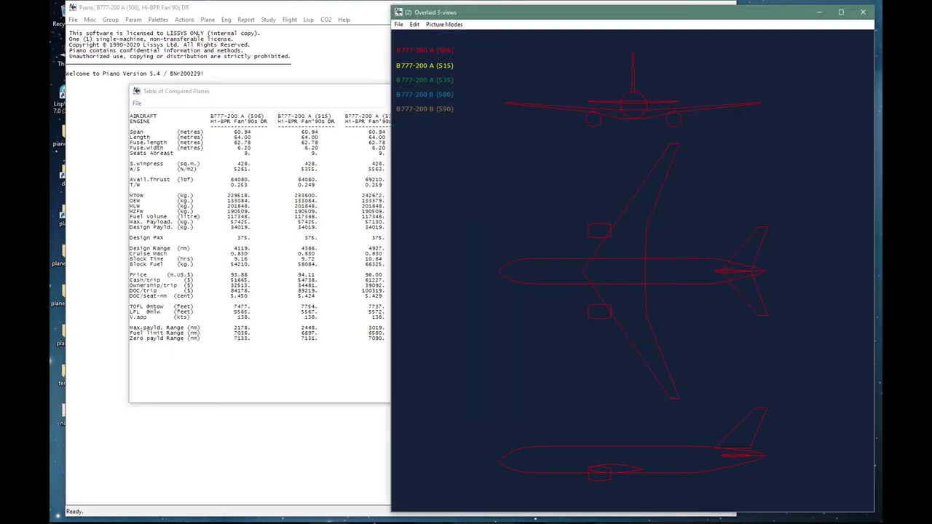
pyautogui.press('super+Tab')
pyautogui.click(391, 328)
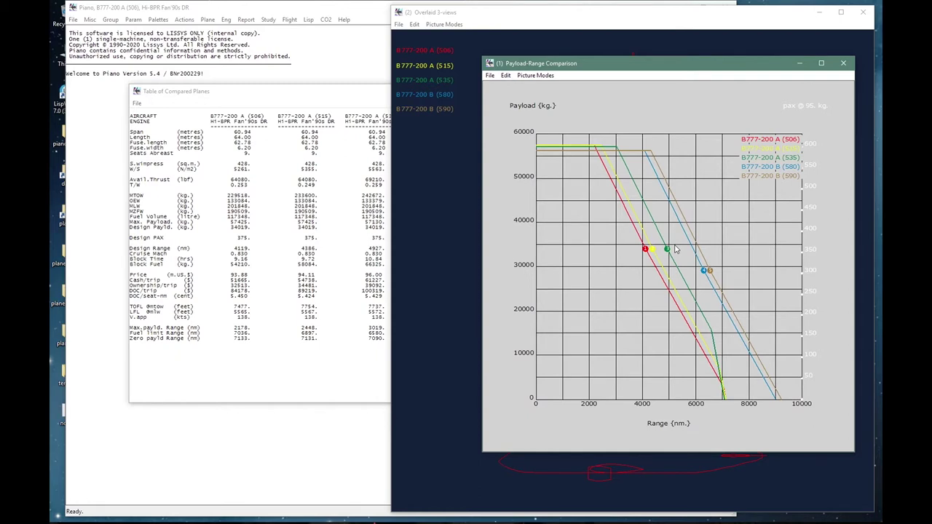
# Step: Select B777-200 (545)g through B777-300 ER (uae2) in Compare Planes and run the comparison
pyautogui.click(362, 45)
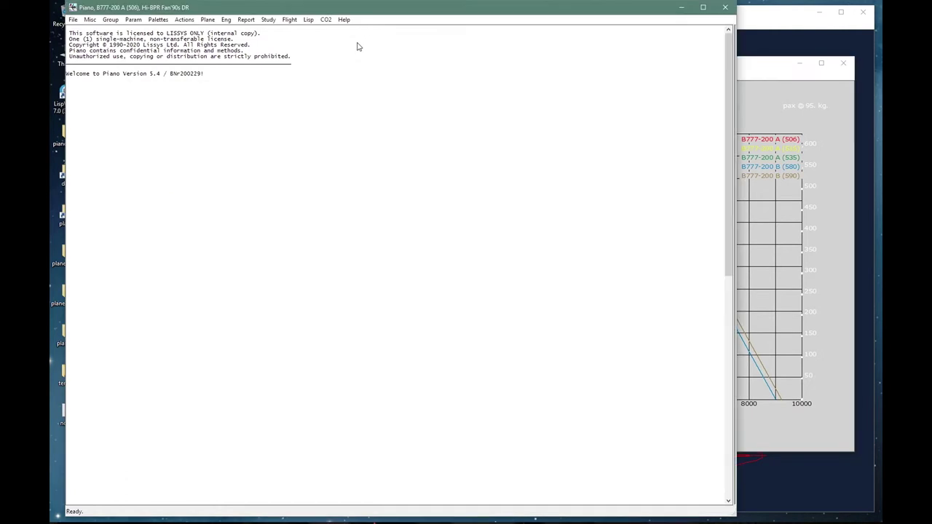
pyautogui.press('r')
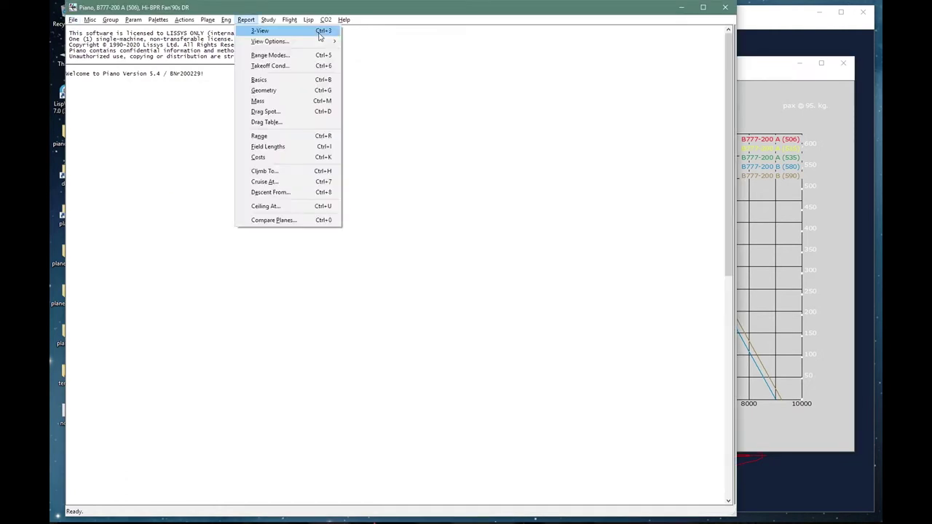
pyautogui.click(320, 221)
pyautogui.click(499, 297)
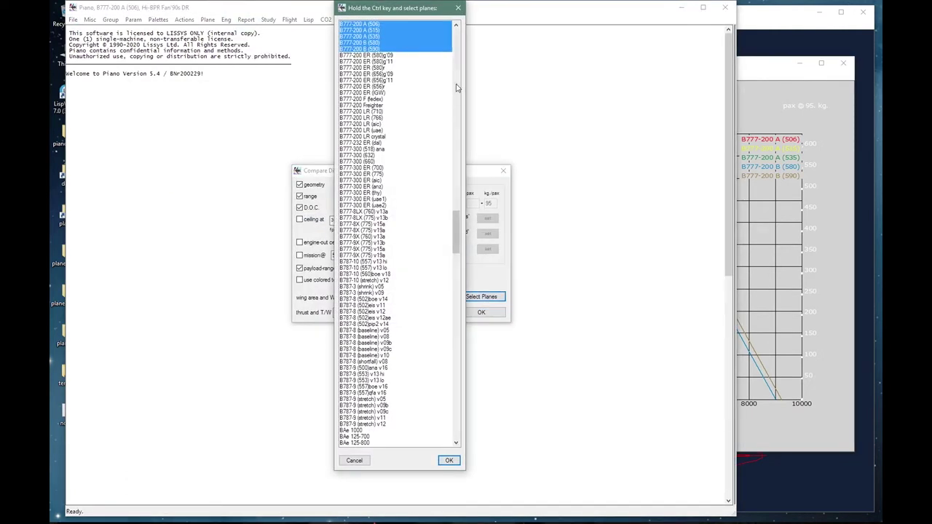
pyautogui.moveTo(449, 220); pyautogui.dragTo(453, 199)
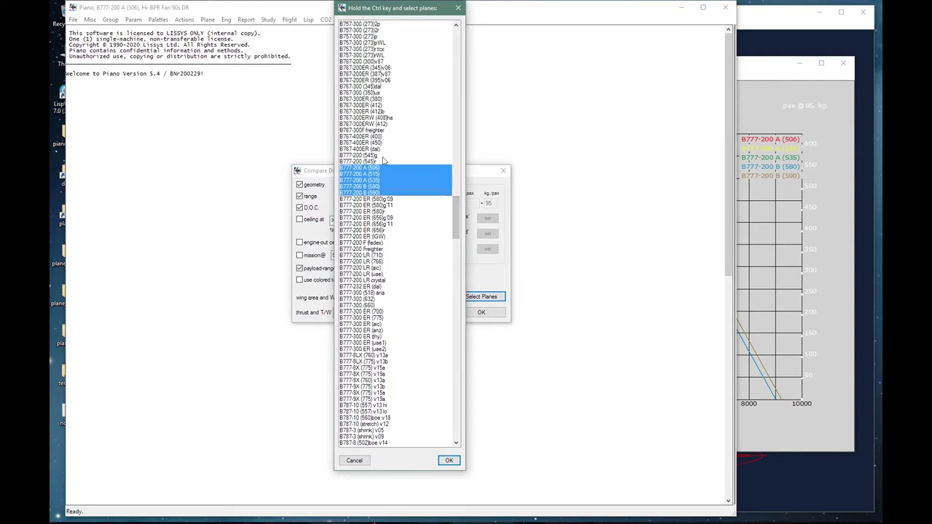
pyautogui.click(384, 157)
pyautogui.moveTo(384, 157); pyautogui.dragTo(395, 352)
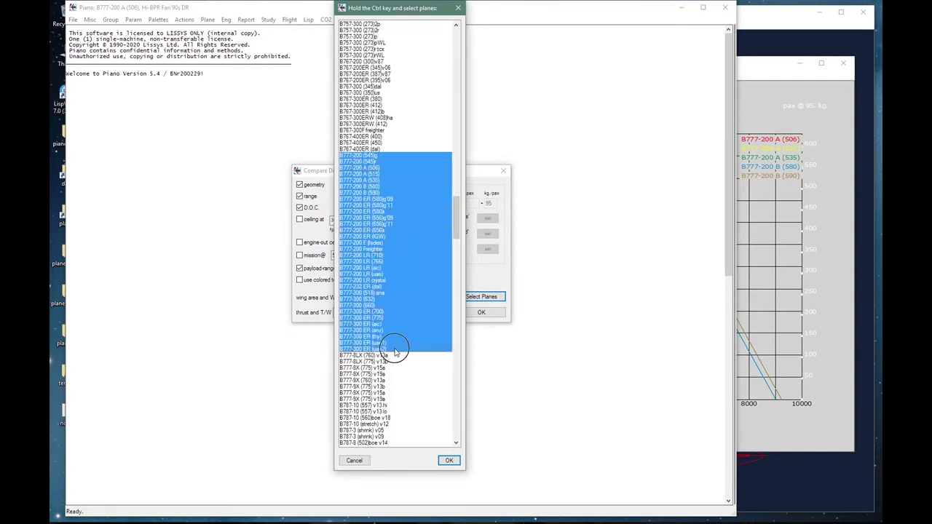
pyautogui.click(447, 462)
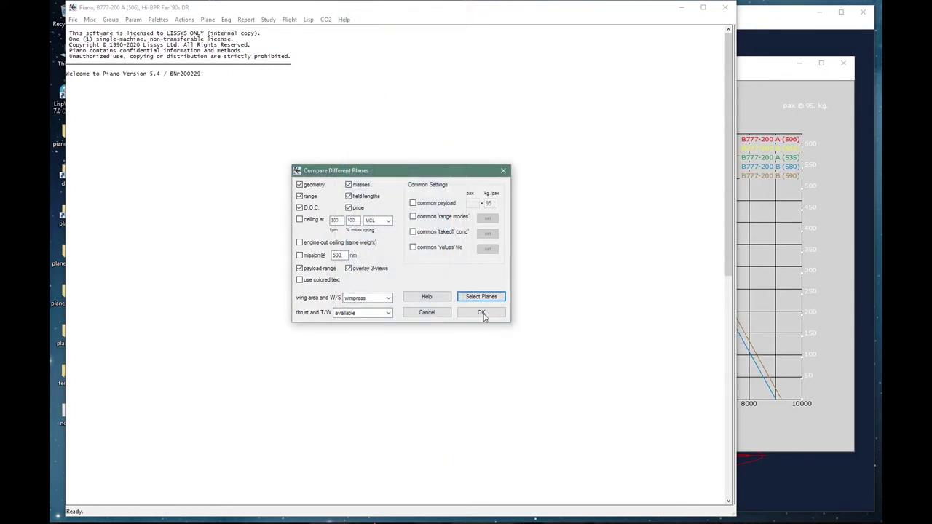
pyautogui.click(482, 312)
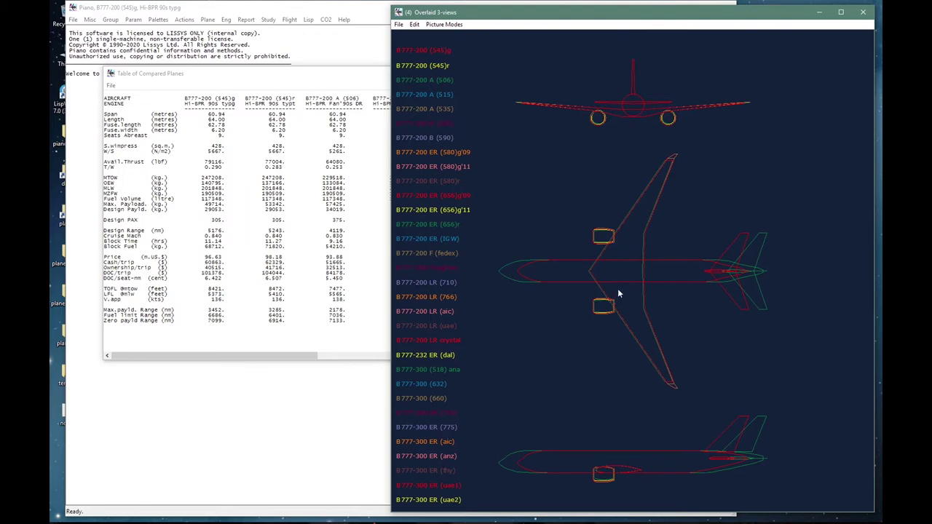
# Step: Show all open Piano windows once the new table and overlaid 3-views are generated
pyautogui.press('super+Tab')
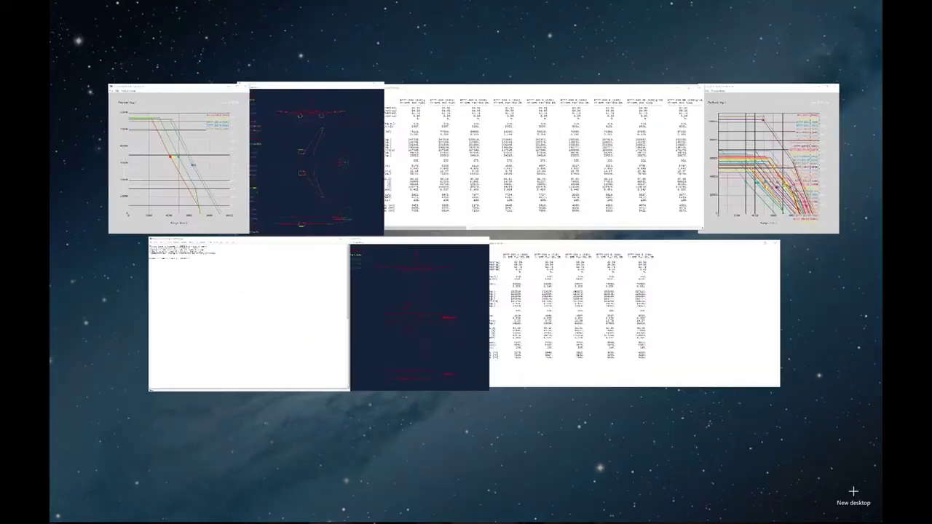
# Step: Bring forward the payload-range chart covering all B777-200 and B777-300 variants
pyautogui.click(773, 108)
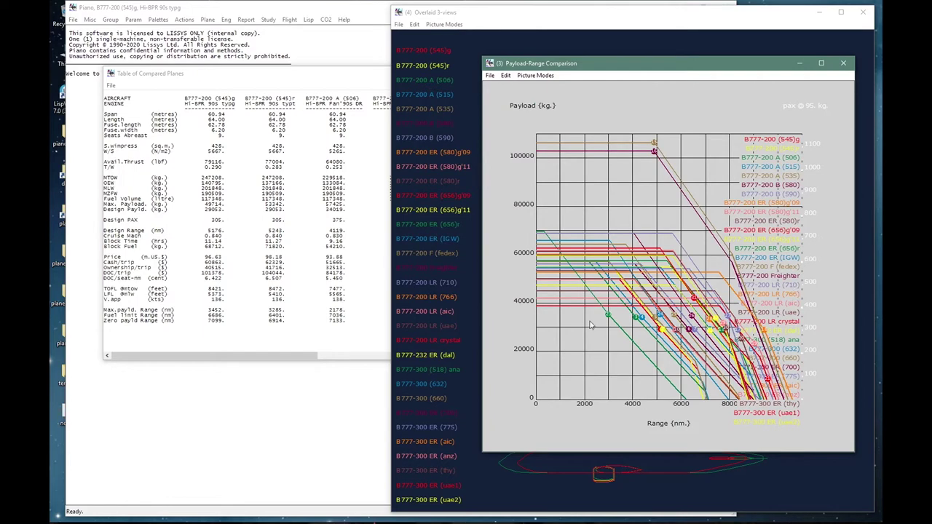
# Step: Reopen the Compare Different Planes setup from the main window and its plane-selection list
pyautogui.click(323, 422)
pyautogui.hotkey('alt', 'r')
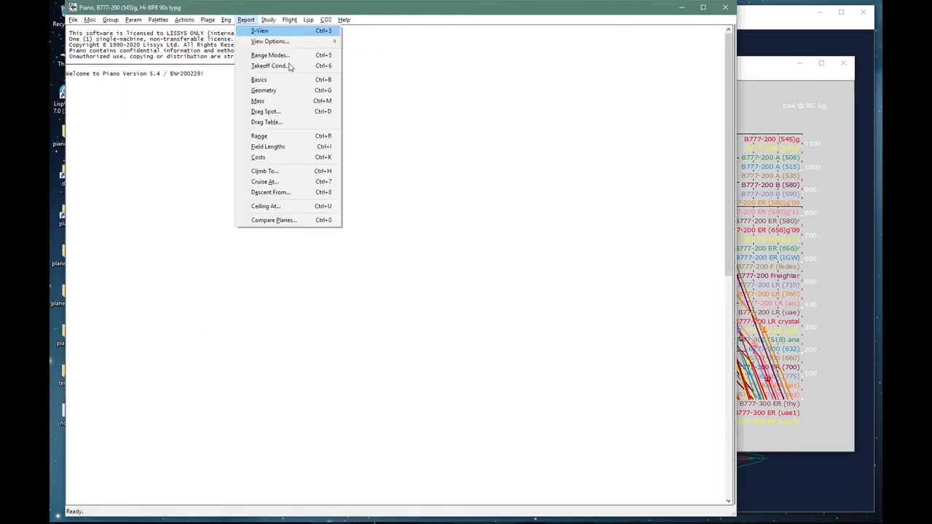
pyautogui.click(294, 221)
pyautogui.click(480, 296)
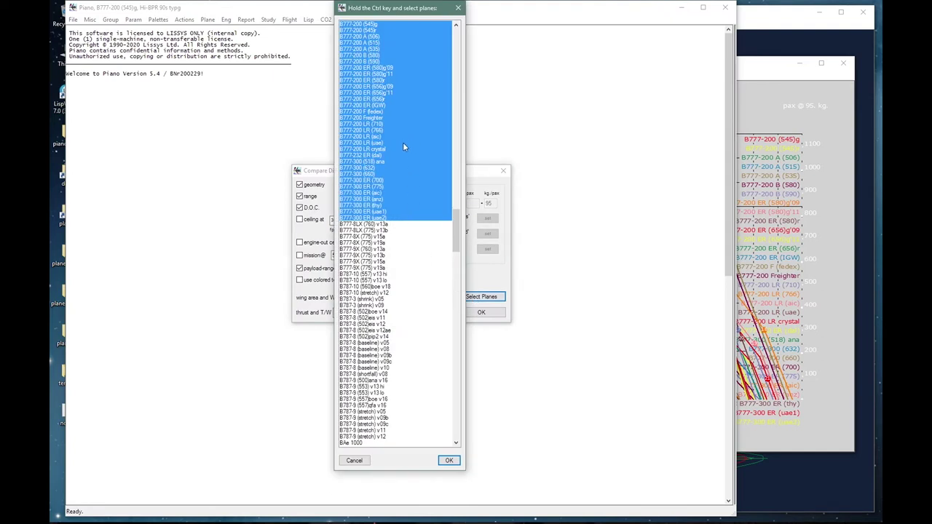
# Step: Pick B777-200 F (fedex), LR (766), LR (aic), LR crystal, B777-300 ER (775), (aic), (uae1), then run
pyautogui.click(377, 130)
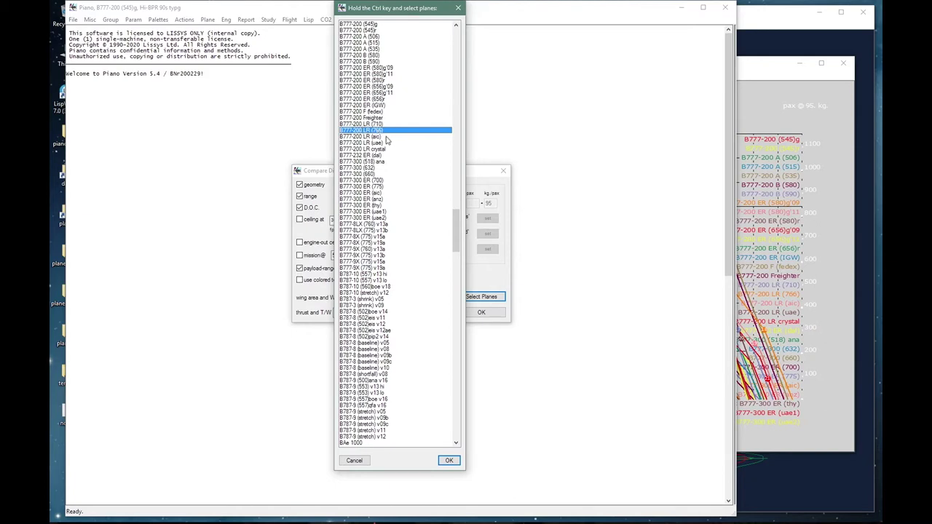
pyautogui.keyDown('ctrl'); pyautogui.click(379, 111); pyautogui.keyUp('ctrl')
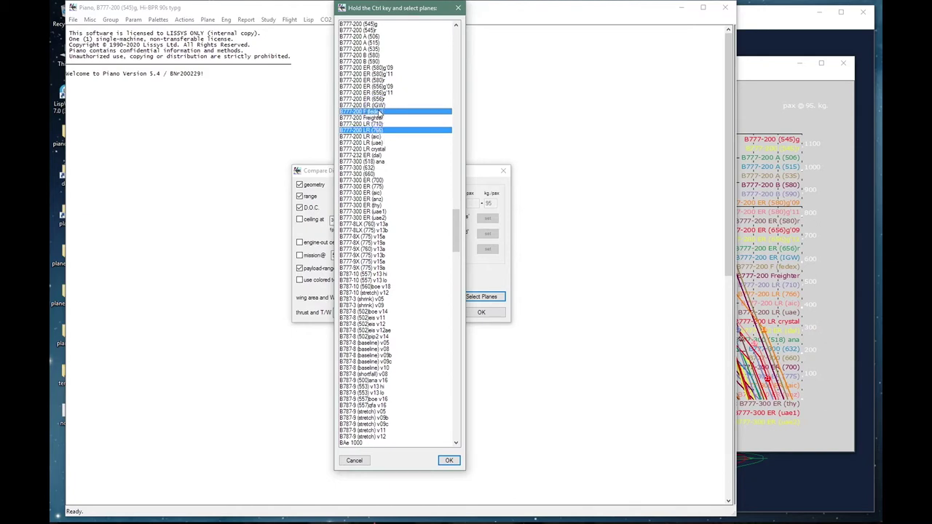
pyautogui.keyDown('ctrl'); pyautogui.click(381, 137); pyautogui.keyUp('ctrl')
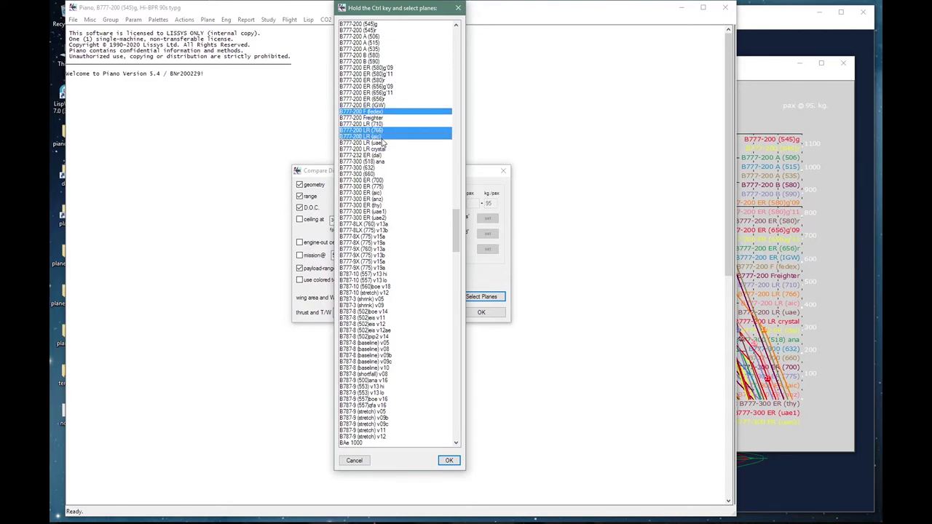
pyautogui.keyDown('ctrl'); pyautogui.click(384, 149); pyautogui.keyUp('ctrl')
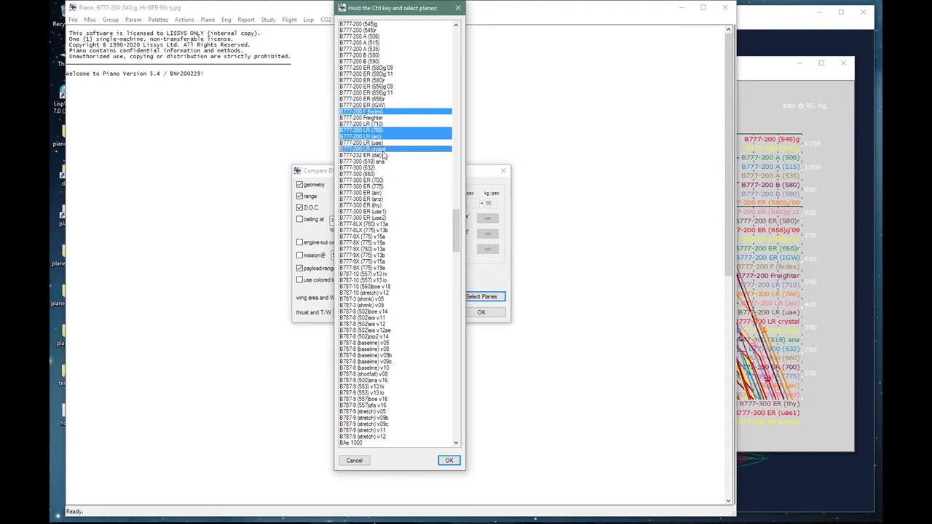
pyautogui.keyDown('ctrl'); pyautogui.click(380, 186); pyautogui.keyUp('ctrl')
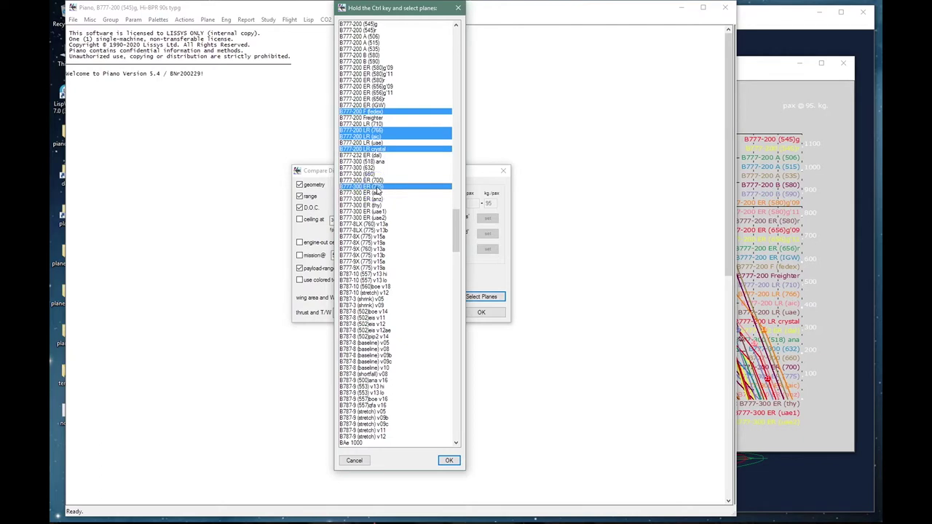
pyautogui.keyDown('ctrl'); pyautogui.click(380, 194); pyautogui.keyUp('ctrl')
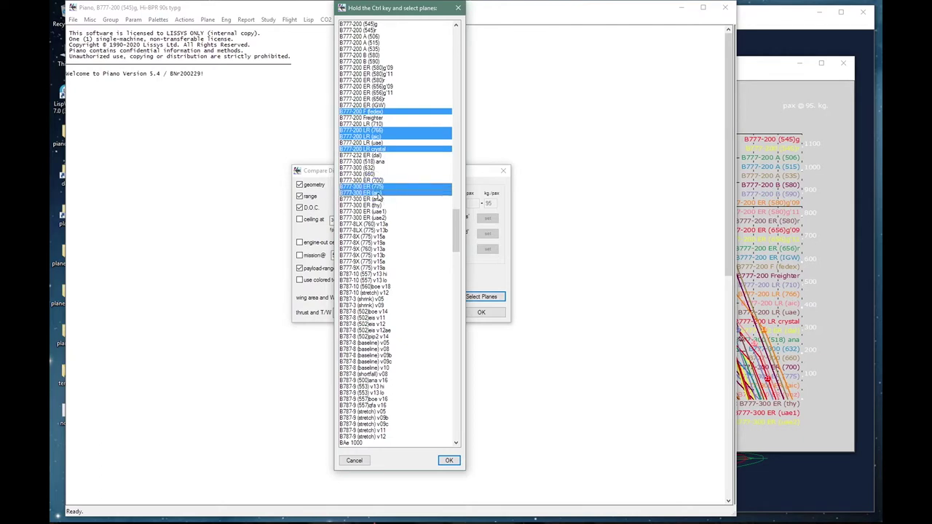
pyautogui.keyDown('ctrl'); pyautogui.click(383, 212); pyautogui.keyUp('ctrl')
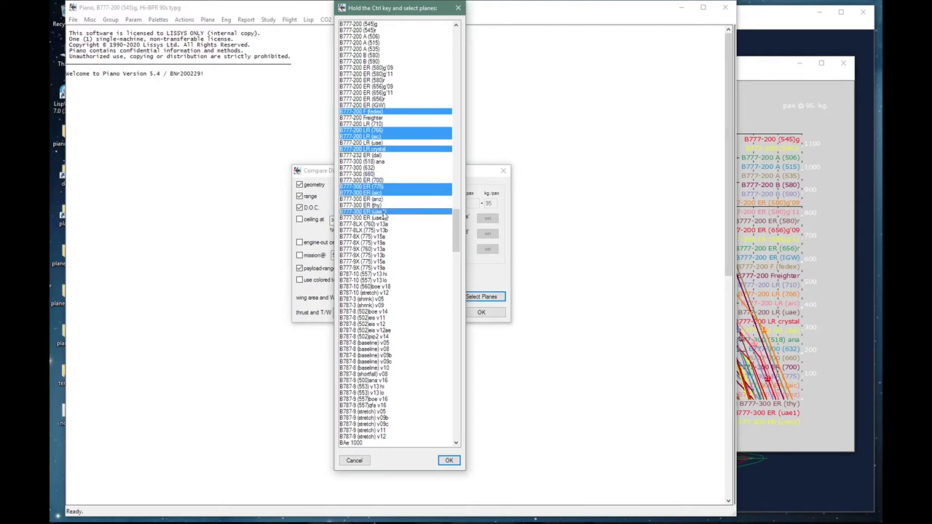
pyautogui.click(450, 460)
pyautogui.click(463, 313)
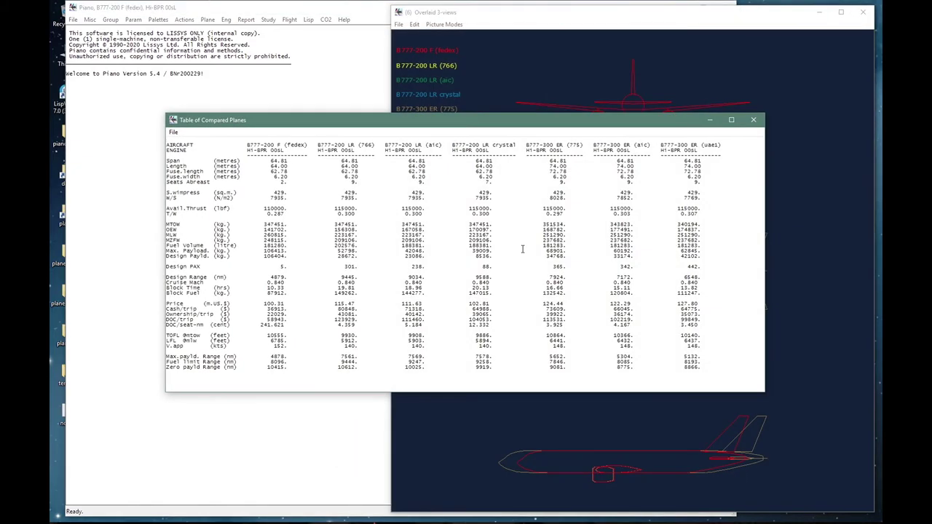
# Step: Review the overlaid 3-views and the seven-variant payload-range chart curves, then return to the main window
pyautogui.click(571, 26)
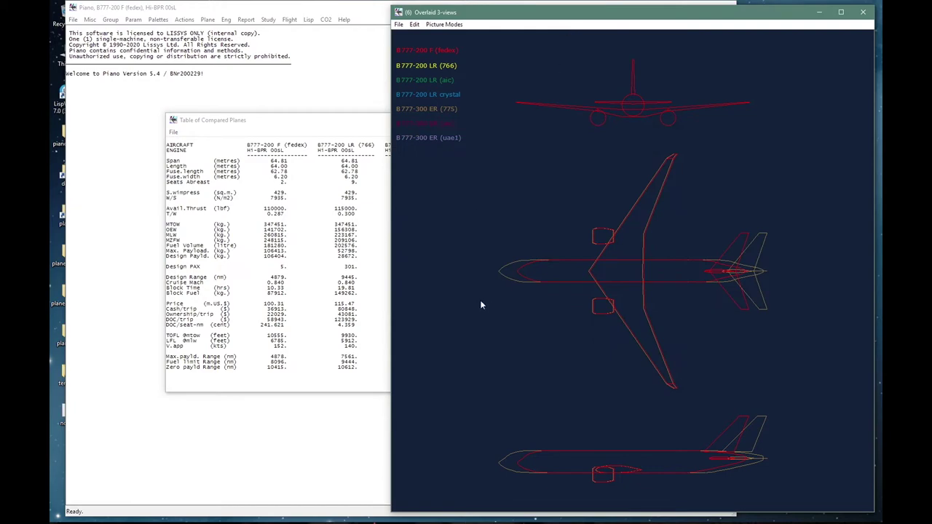
pyautogui.press('super+Tab')
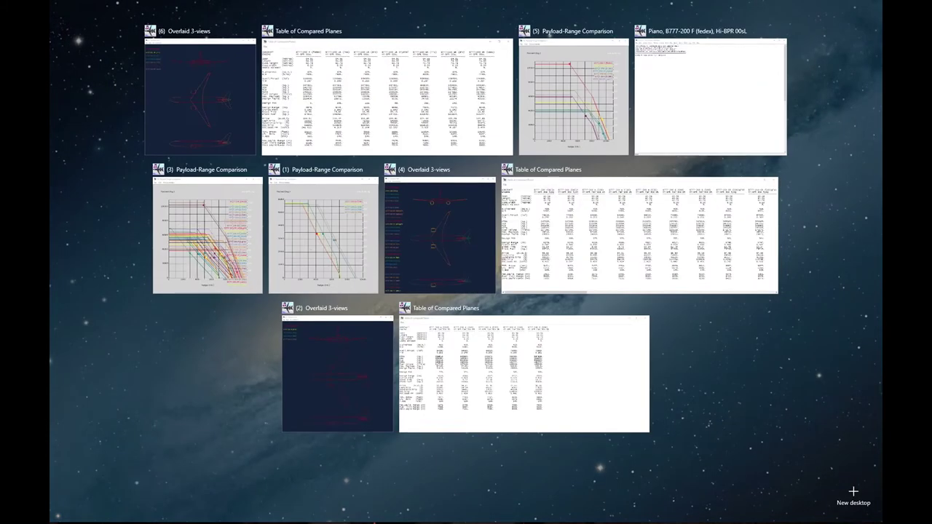
pyautogui.click(585, 109)
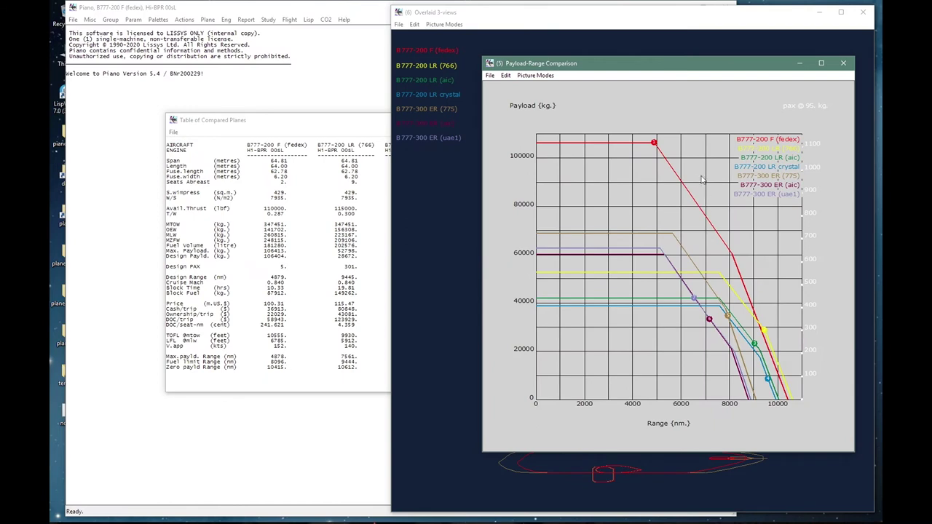
pyautogui.click(655, 143)
pyautogui.click(768, 381)
pyautogui.click(337, 72)
pyautogui.click(326, 19)
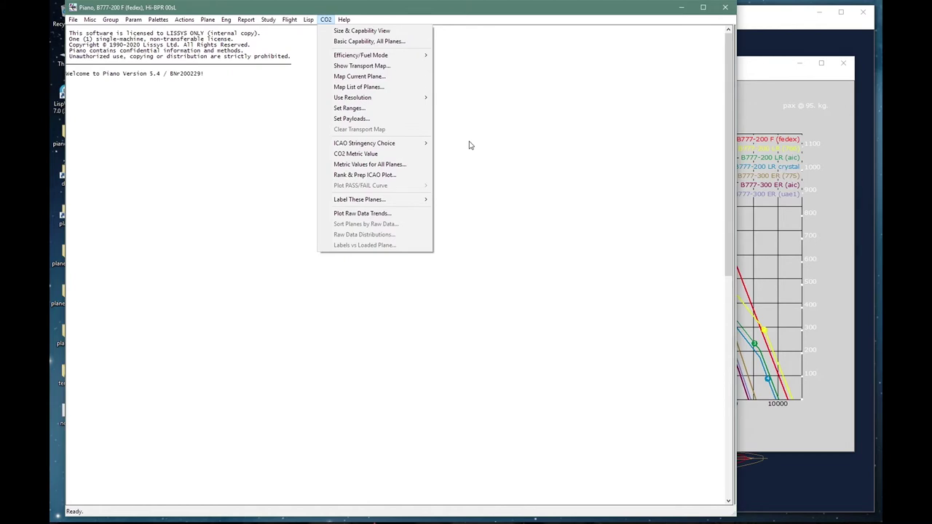
# Step: Revert to the B787-8 (502)boe v14 plane model
pyautogui.click(458, 138)
pyautogui.click(208, 19)
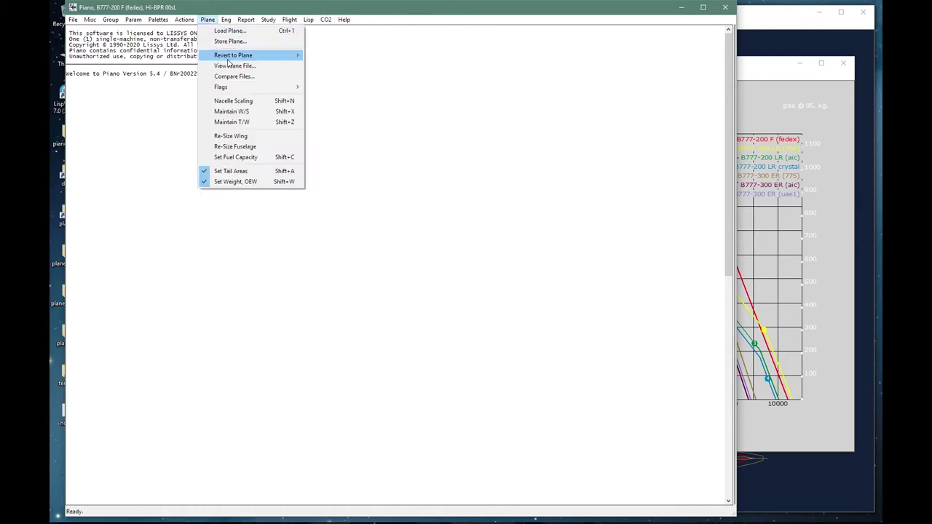
pyautogui.moveTo(233, 55)
pyautogui.click(308, 56)
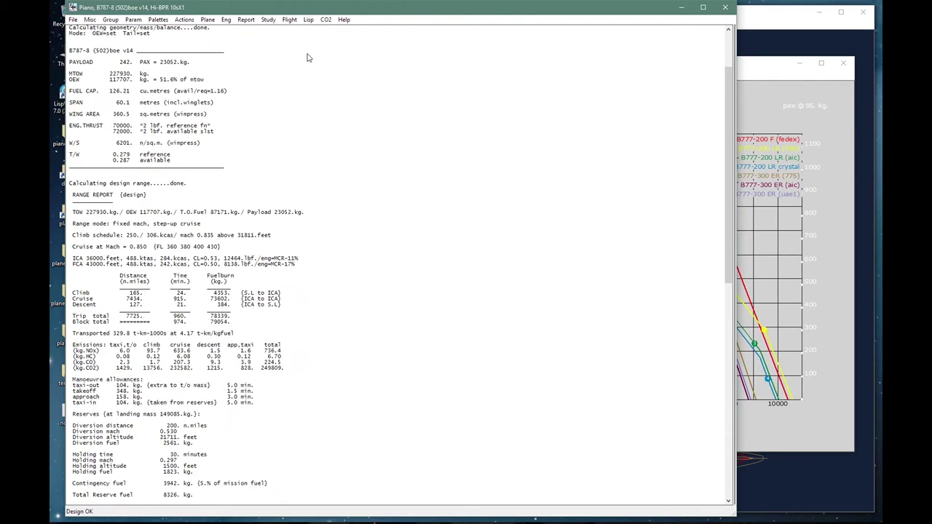
# Step: Highlight the report's 242 passengers, 7725 nm trip, 329.8 thousand t-km and 4.17 t-km/kgfuel
pyautogui.moveTo(116, 62); pyautogui.dragTo(136, 65)
pyautogui.moveTo(123, 318); pyautogui.dragTo(152, 320)
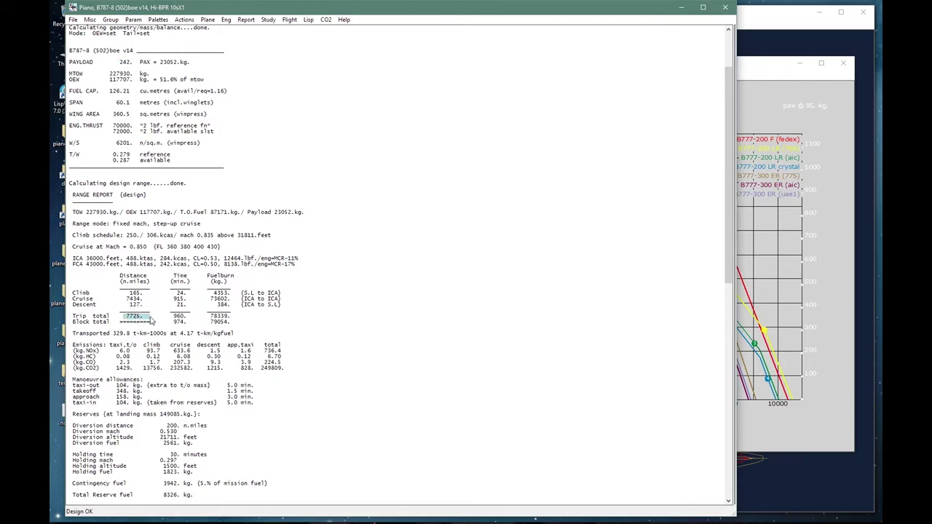
pyautogui.click(111, 335)
pyautogui.moveTo(112, 334); pyautogui.dragTo(169, 336)
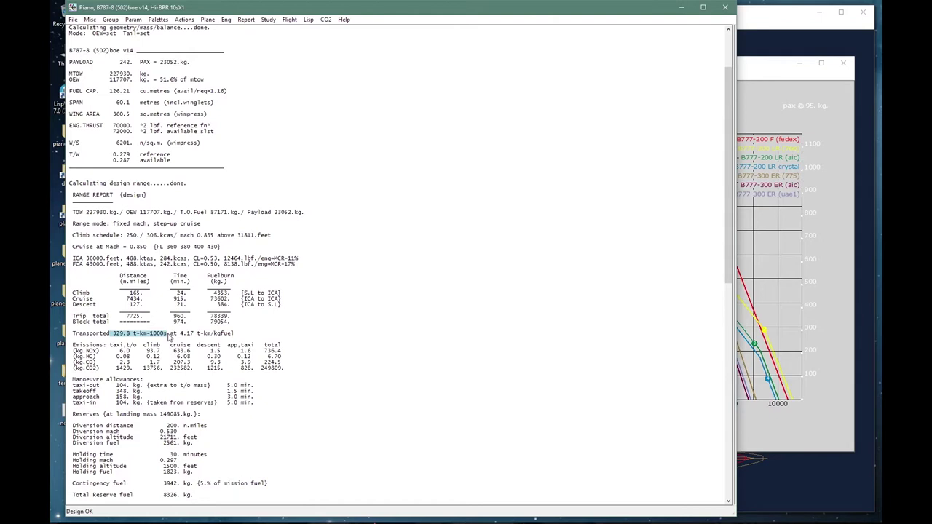
pyautogui.moveTo(179, 335); pyautogui.dragTo(262, 336)
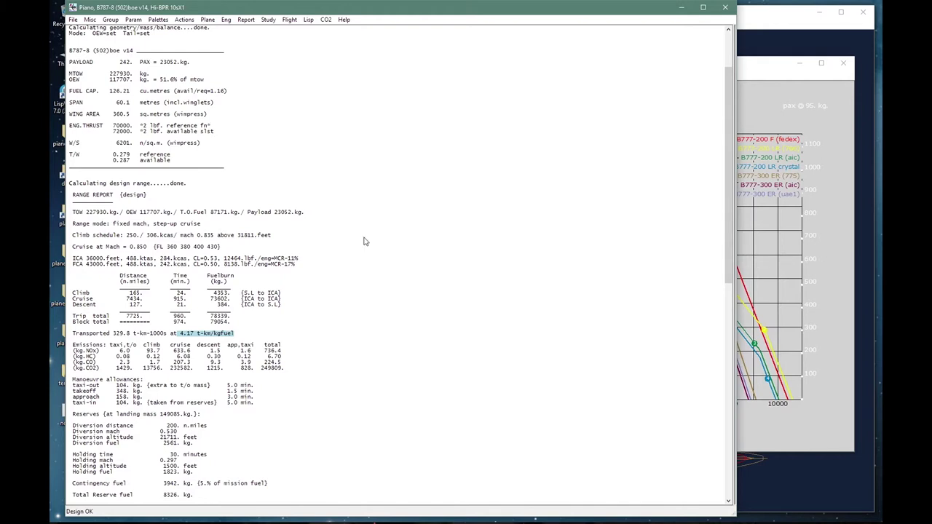
pyautogui.click(326, 19)
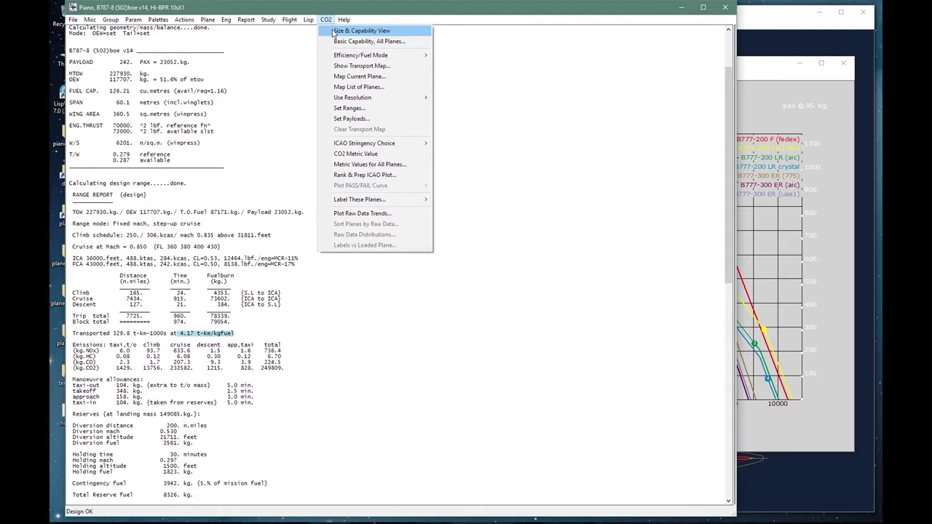
# Step: Display the B787-8 Size & Capability View showing 242 pax, 7725 nm and 72.2 gCO2/ASK
pyautogui.click(332, 31)
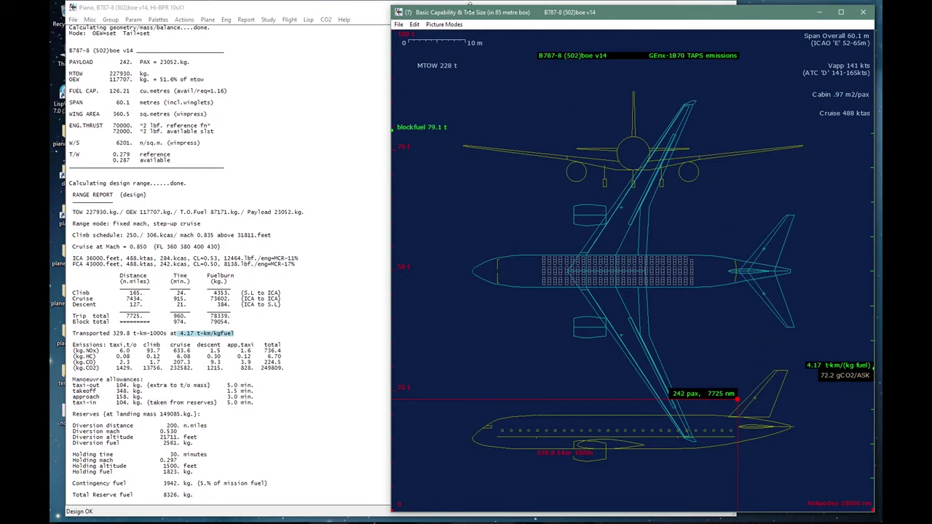
pyautogui.click(508, 18)
pyautogui.click(857, 369)
# Step: View the Canadair CRJ 701ER capability picture (70 pax, 1731 nm, 85.3 gCO2/ASK), then load B777-300 ER (uae1)
pyautogui.click(383, 110)
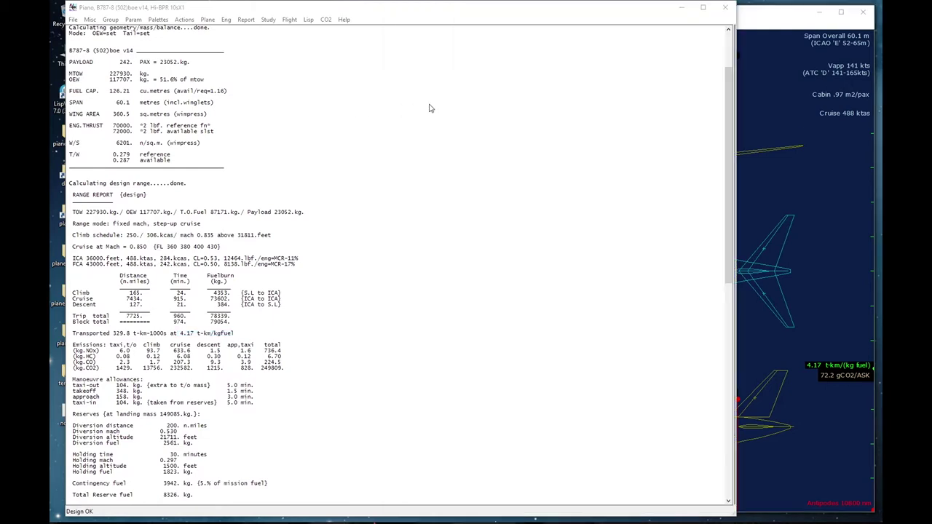
pyautogui.hotkey('ctrl', 'o')
pyautogui.write('c')
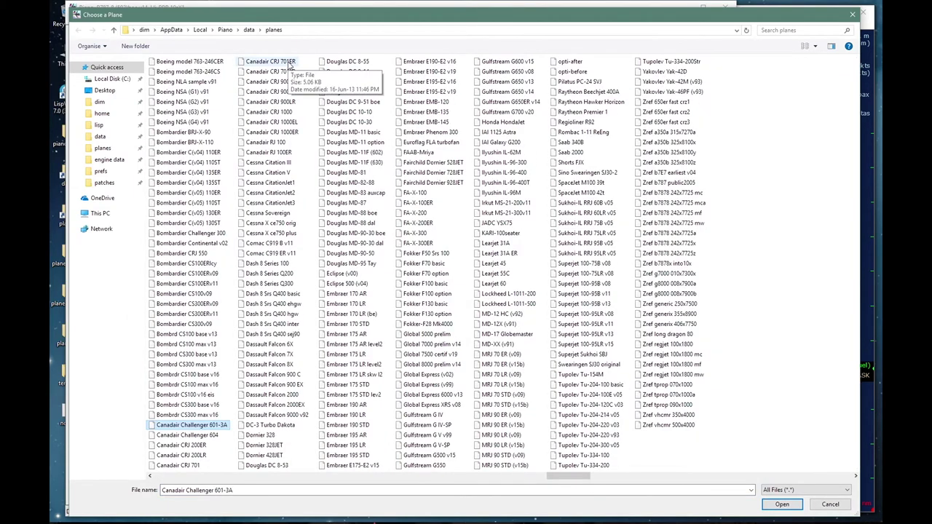
pyautogui.doubleClick(289, 64)
pyautogui.hotkey('alt', 'c')
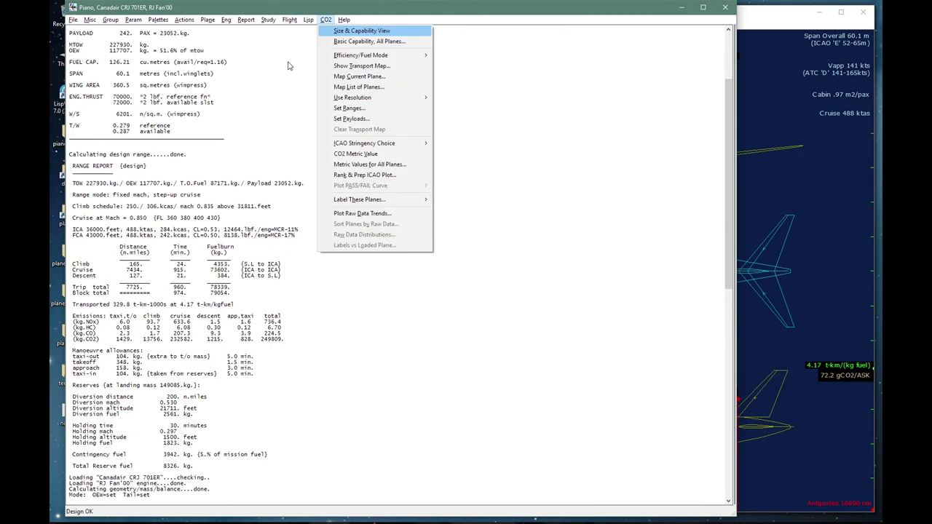
pyautogui.press('Return')
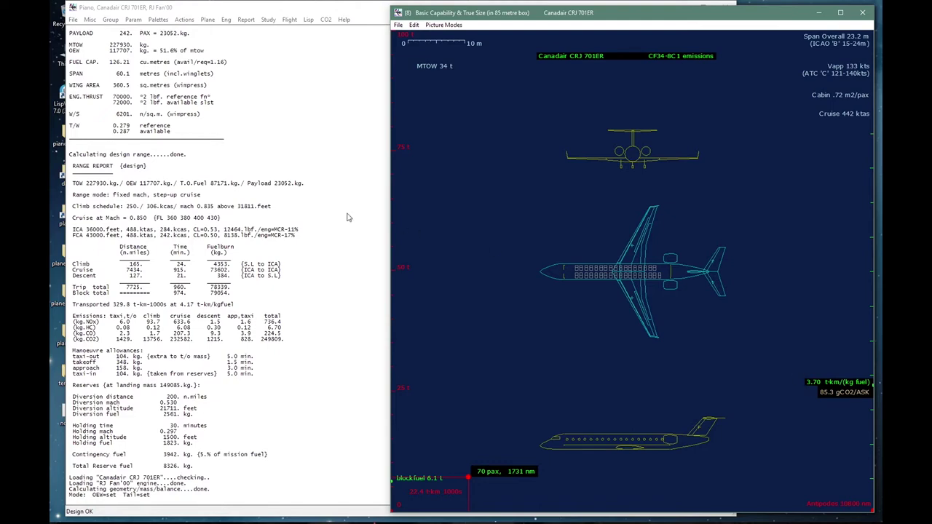
pyautogui.click(313, 179)
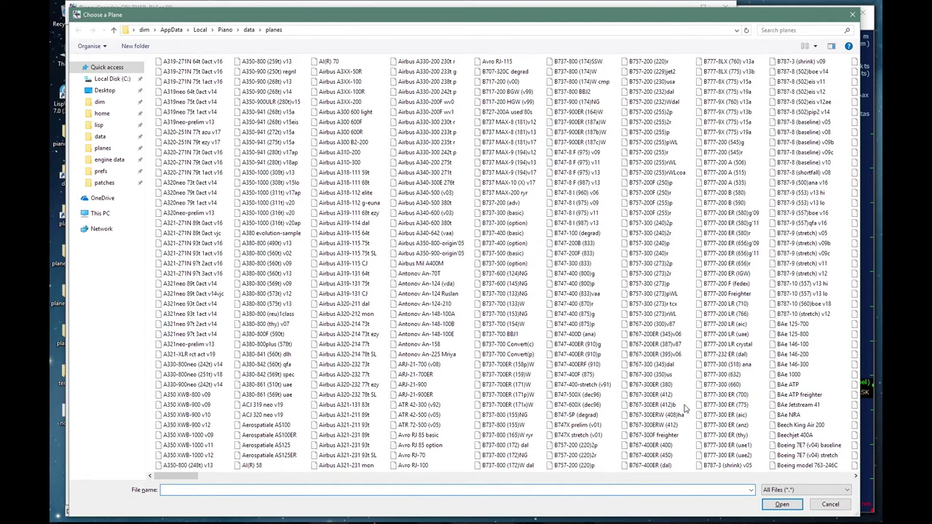
pyautogui.doubleClick(703, 446)
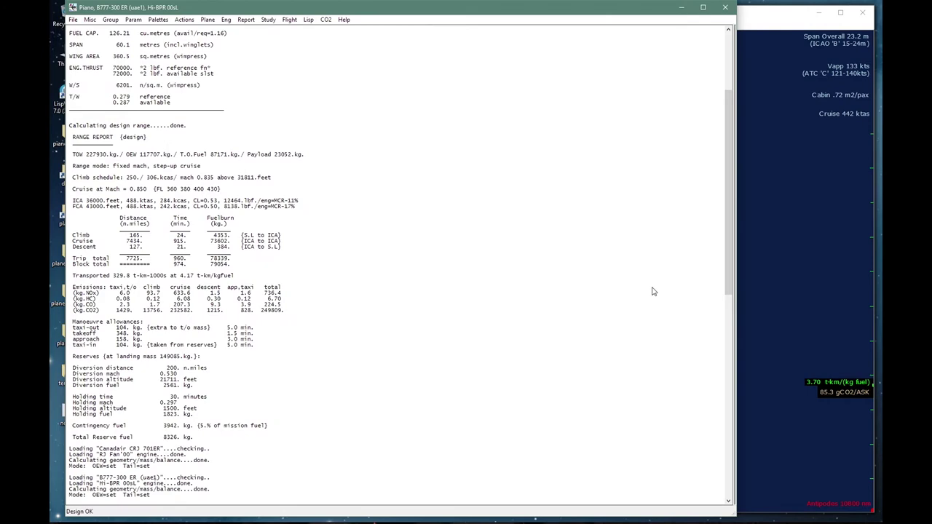
# Step: Show the B777-300 ER capability picture (442 pax, 6548 nm, 65.6 gCO2/ASK) and bring up the plane chooser
pyautogui.hotkey('alt', 'c')
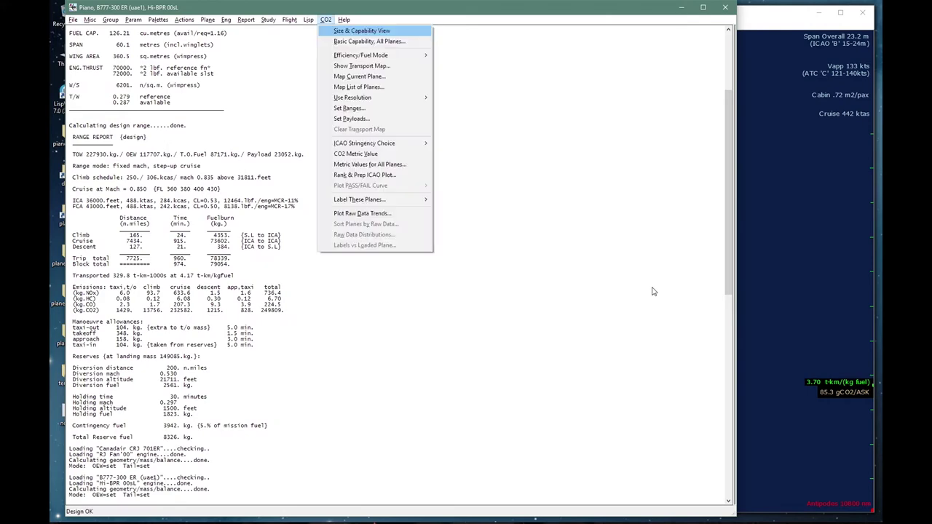
pyautogui.press('Return')
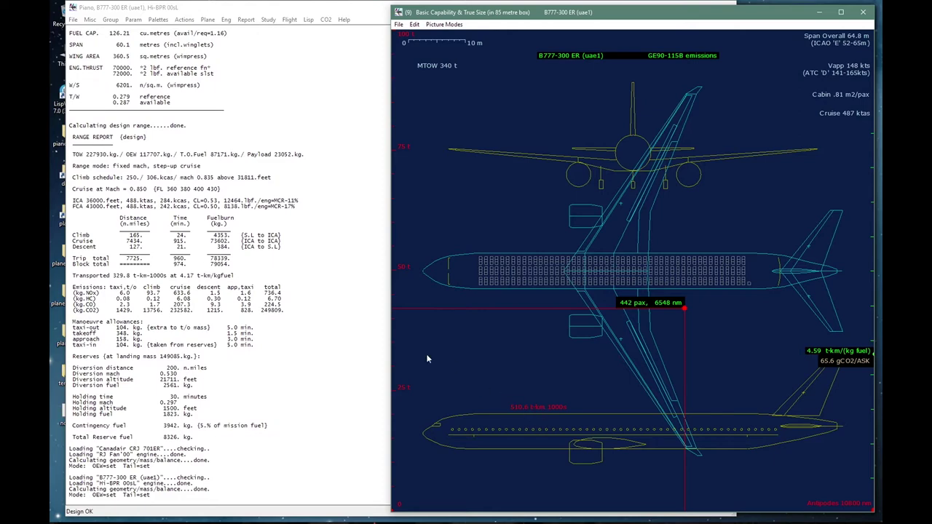
pyautogui.click(342, 325)
pyautogui.hotkey('ctrl', 'o')
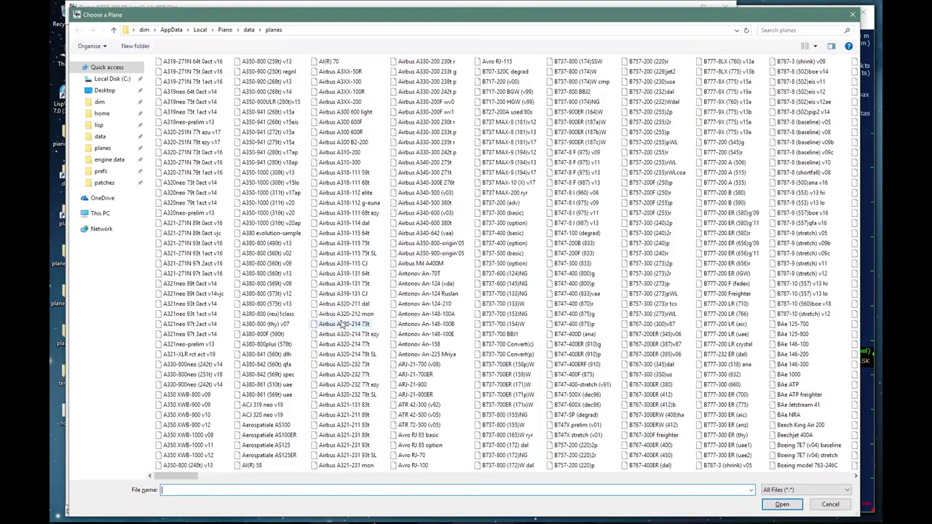
# Step: Load the A320-251N 79t ezy v17 and view its capability: 186 pax, 3067 nm, 44.9 gCO2/ASK
pyautogui.doubleClick(213, 144)
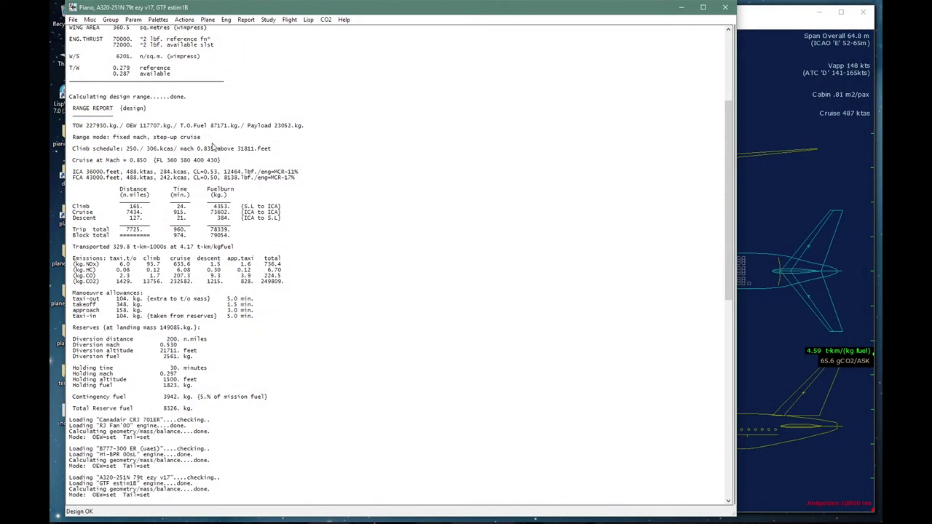
pyautogui.hotkey('alt', 'c')
pyautogui.press('Return')
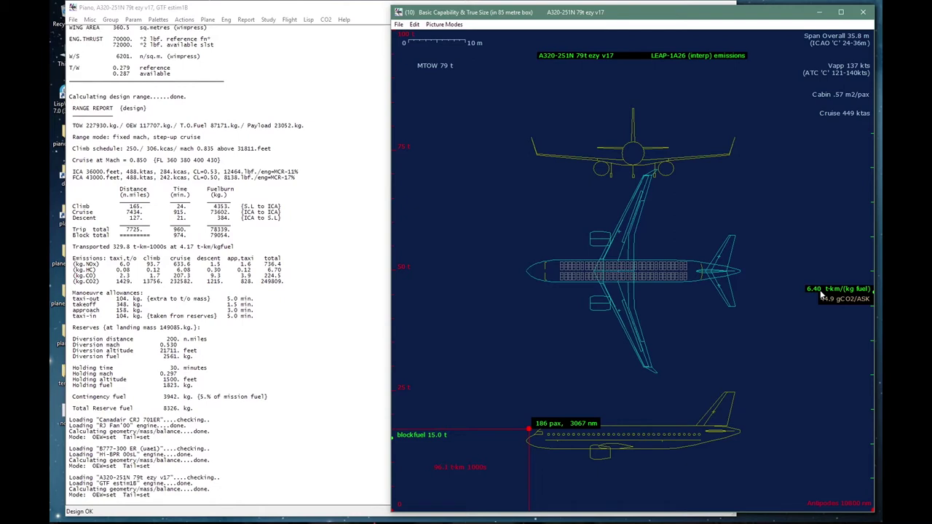
pyautogui.click(369, 158)
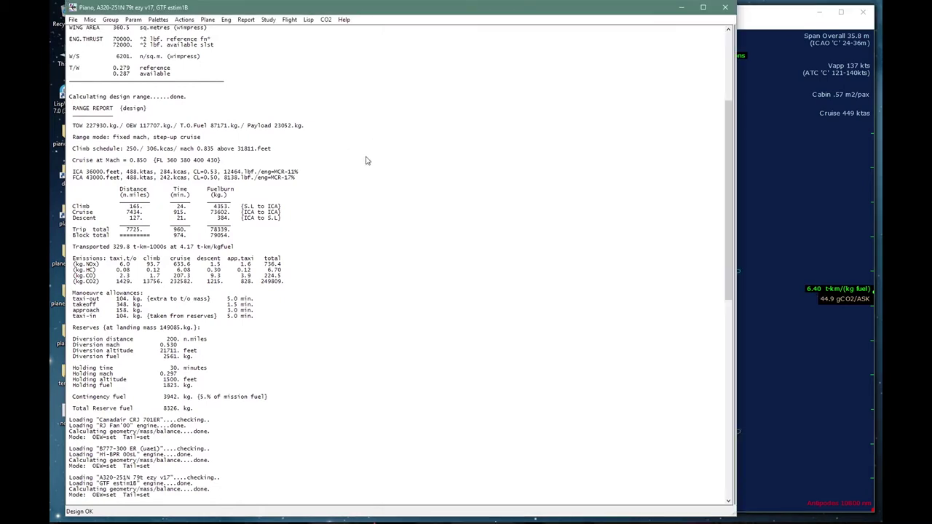
# Step: Compile the plane database into an efficiency map scaled 0–1600 transport and 0–11 efficiency
pyautogui.hotkey('alt', 'c')
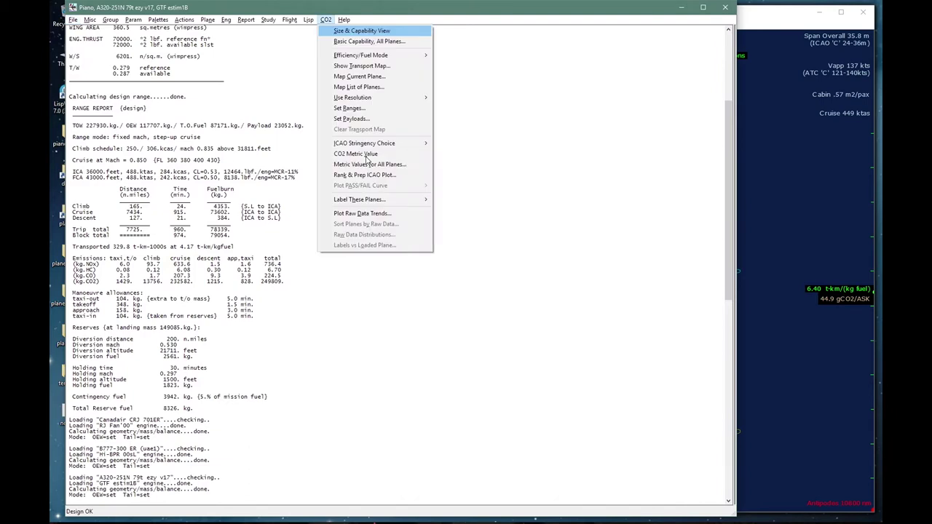
pyautogui.click(386, 67)
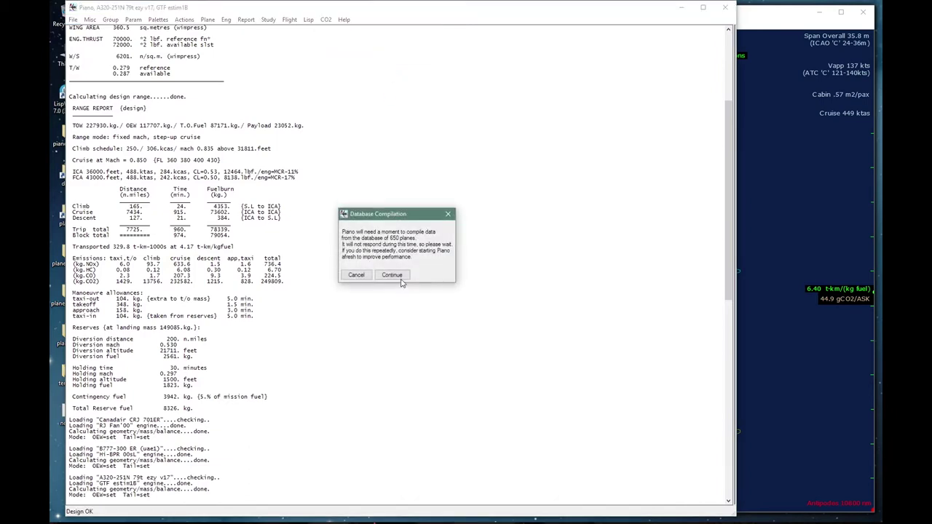
pyautogui.click(398, 278)
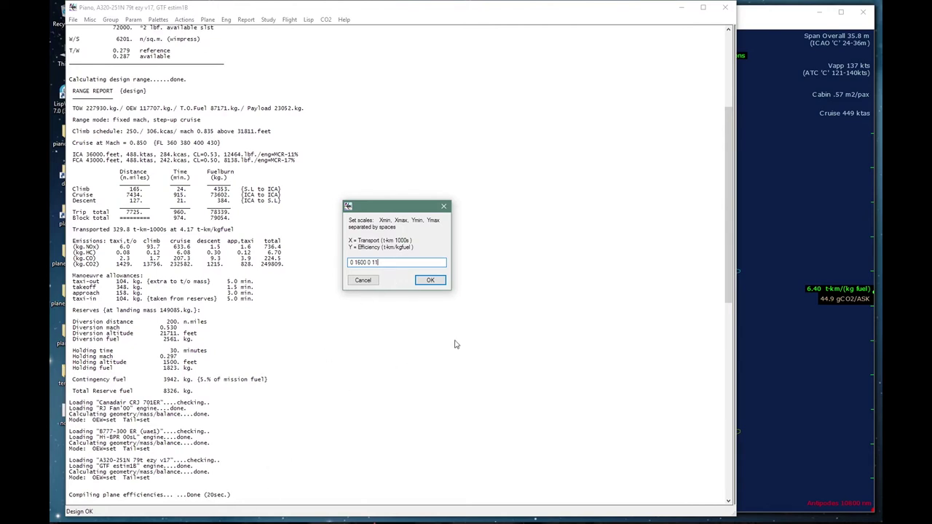
pyautogui.press('Return')
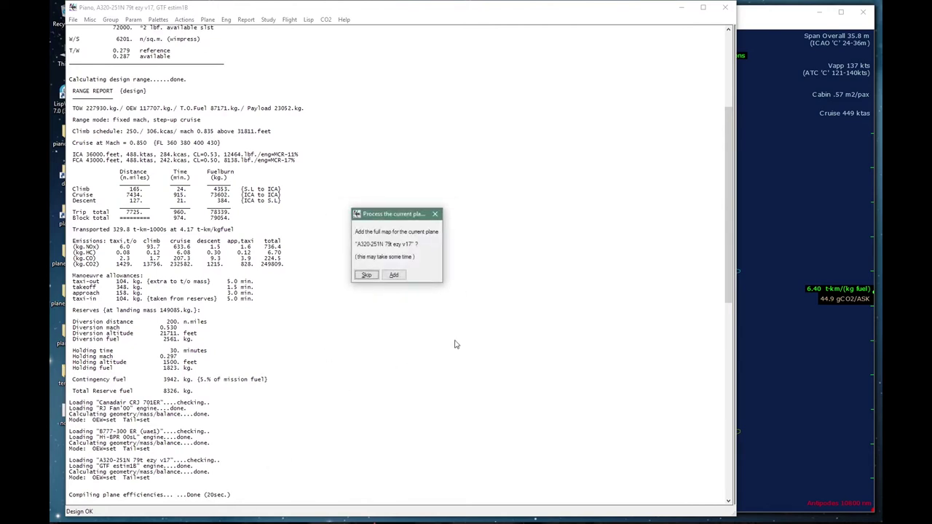
pyautogui.press('Return')
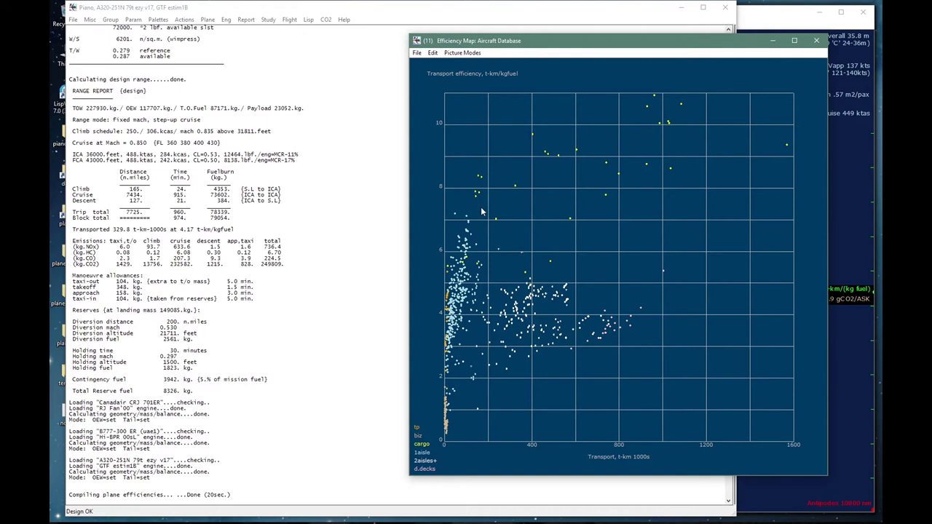
# Step: Return to the main report window showing the A320 range report
pyautogui.click(337, 173)
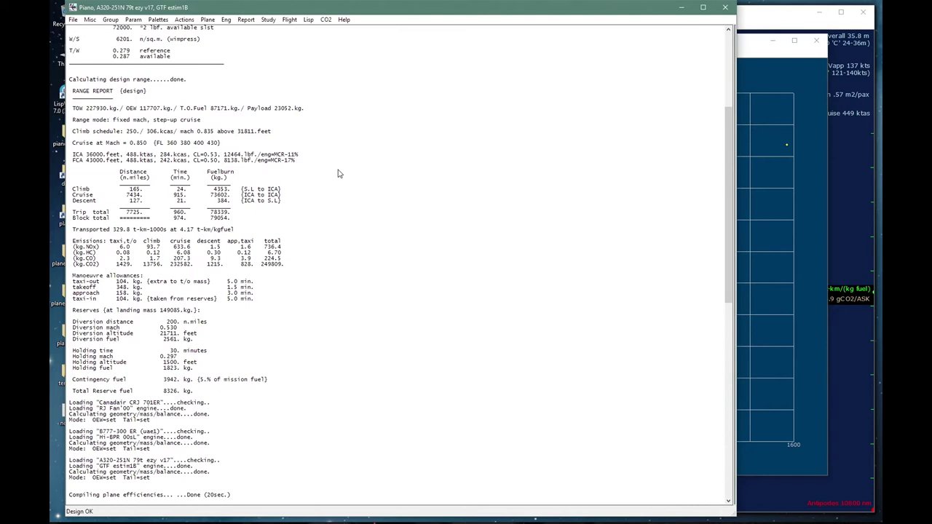
# Step: Plot the B777 variants, Canadair CRJ 701ER and A320-251N 79t ezy v17 as labelled spot points
pyautogui.hotkey('alt', 'c')
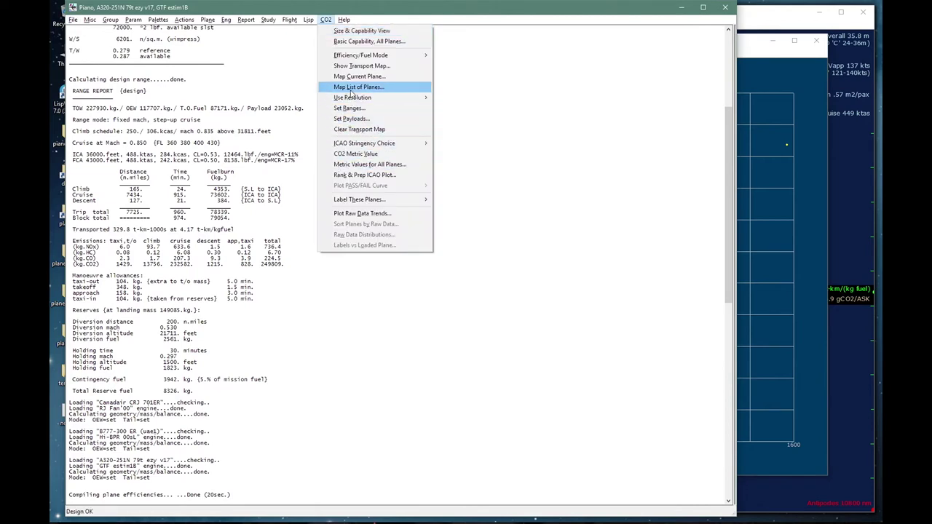
pyautogui.click(353, 87)
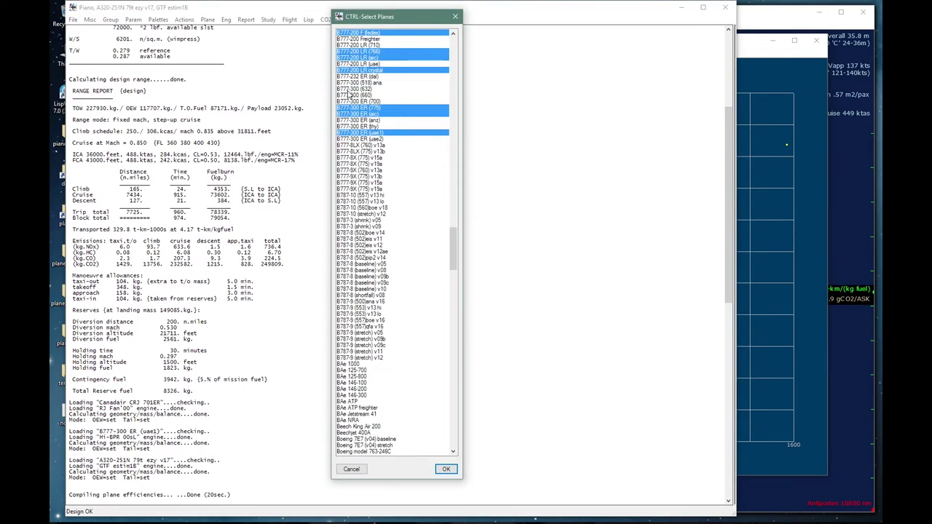
pyautogui.click(455, 238)
pyautogui.moveTo(455, 238); pyautogui.dragTo(452, 286)
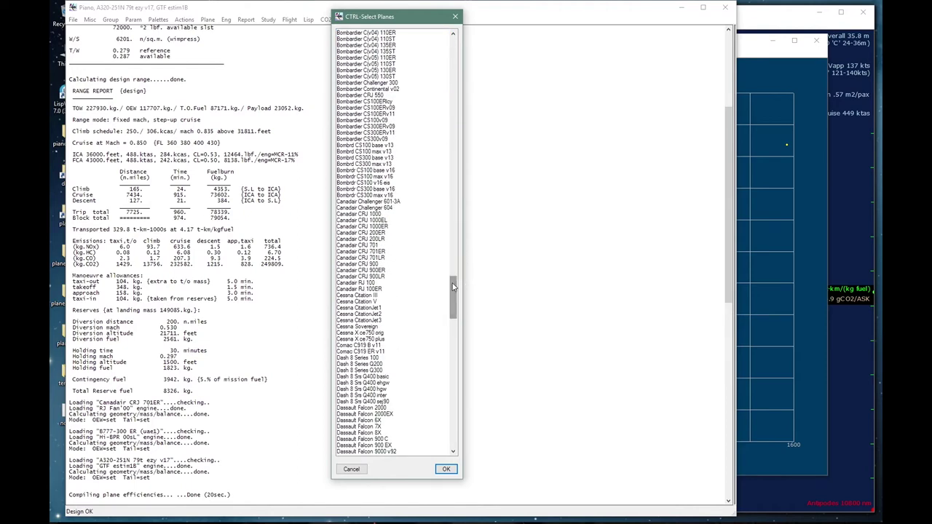
pyautogui.click(371, 251)
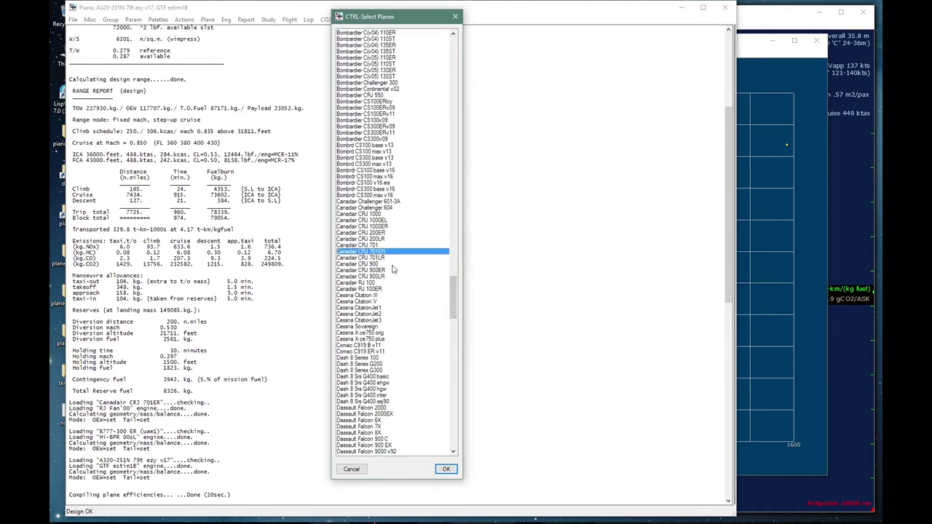
pyautogui.moveTo(452, 292); pyautogui.dragTo(441, 51)
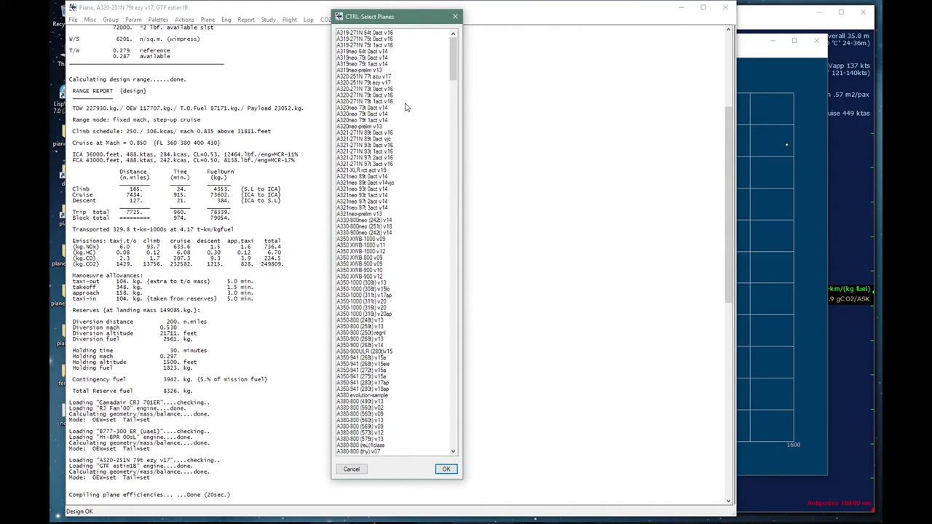
pyautogui.click(386, 83)
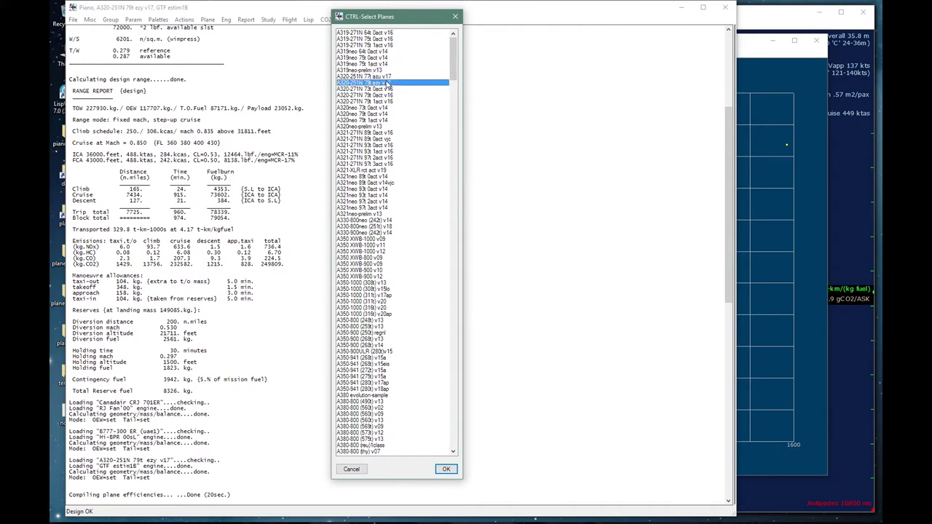
pyautogui.click(443, 469)
pyautogui.click(391, 273)
pyautogui.click(421, 280)
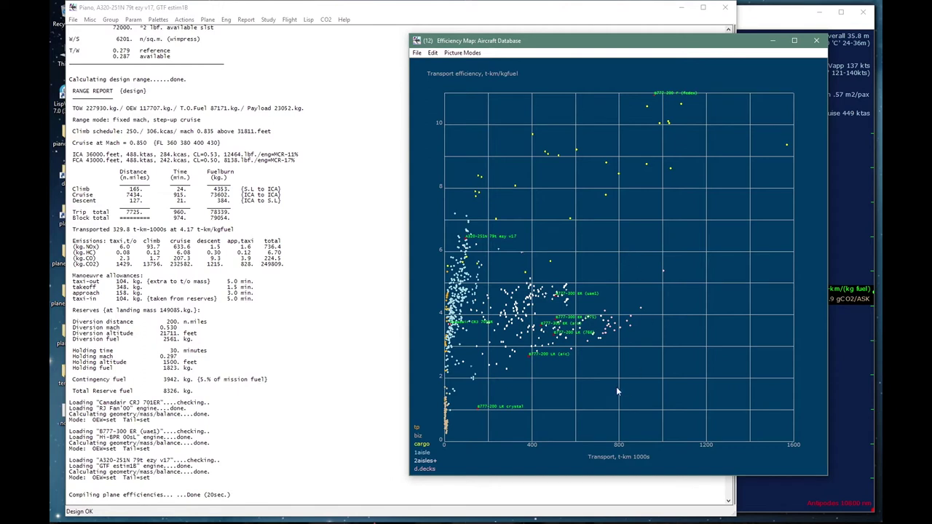
pyautogui.click(554, 338)
pyautogui.click(529, 355)
pyautogui.click(655, 96)
pyautogui.click(477, 407)
# Step: Load the Canadair RJ 100ER and plot its auto-scaled efficiency map with load-factor curves
pyautogui.click(333, 286)
pyautogui.hotkey('ctrl', 'o')
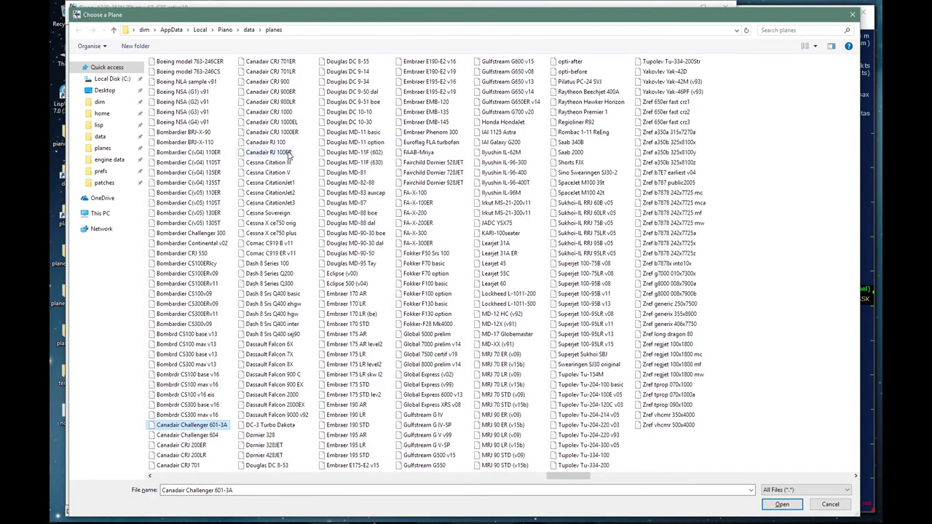
pyautogui.doubleClick(289, 154)
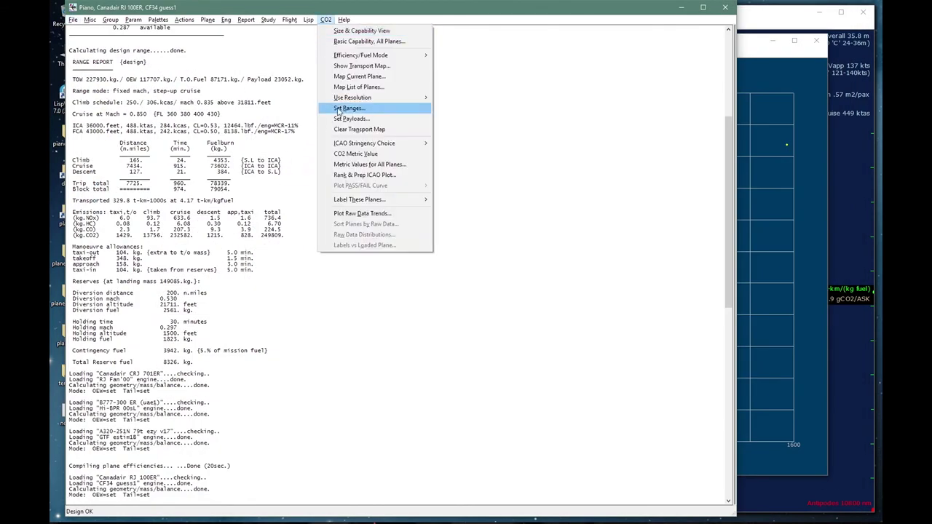
pyautogui.click(357, 76)
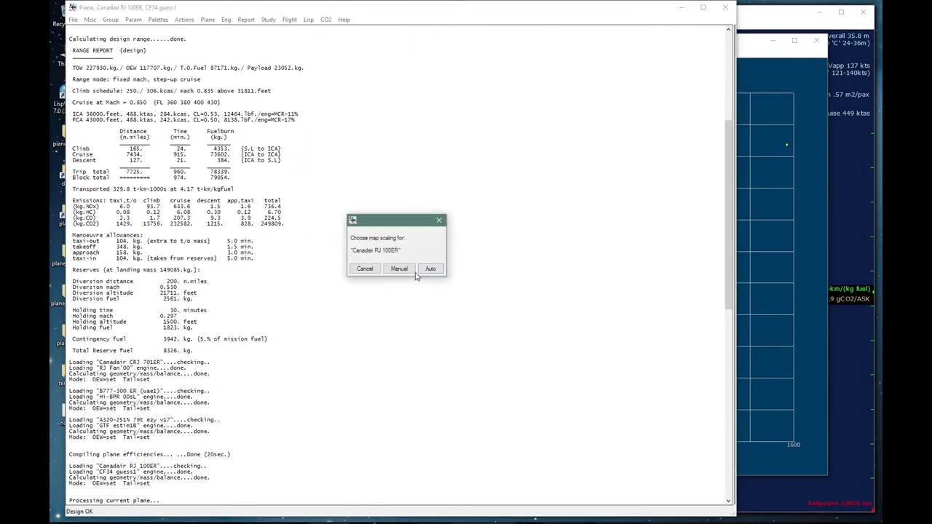
pyautogui.click(429, 270)
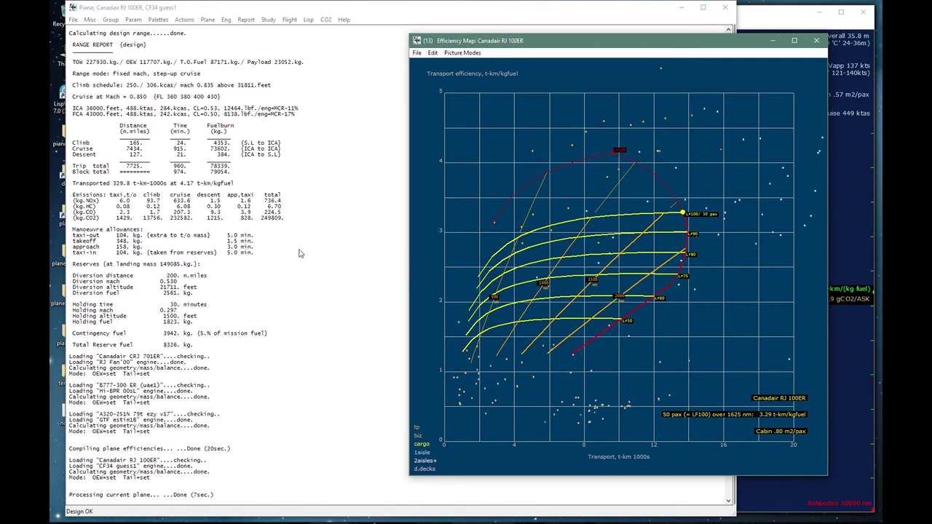
pyautogui.click(328, 224)
pyautogui.click(209, 19)
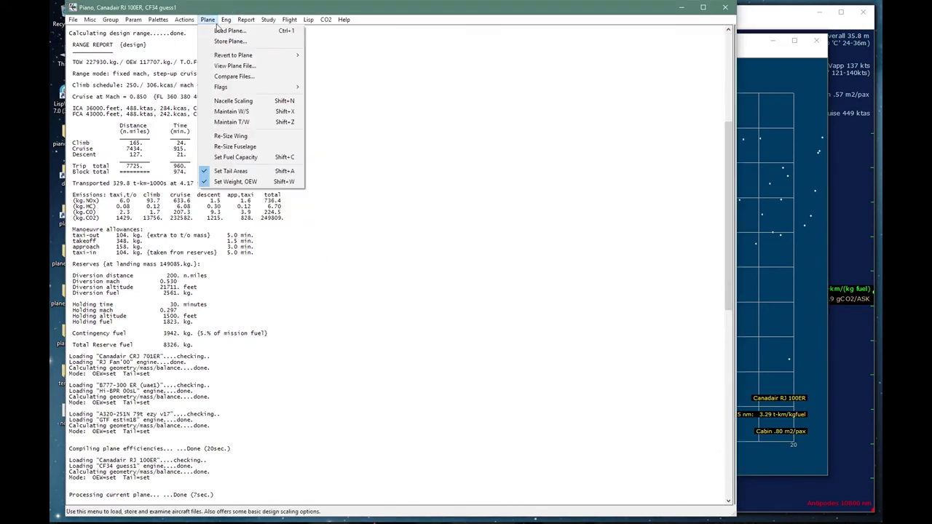
# Step: Reload the B787-8 (502)boe v14 and plot its auto-scaled efficiency map (242 pax, 7725 nm, 4.17 t-km/kgfuel)
pyautogui.moveTo(216, 56)
pyautogui.click(314, 56)
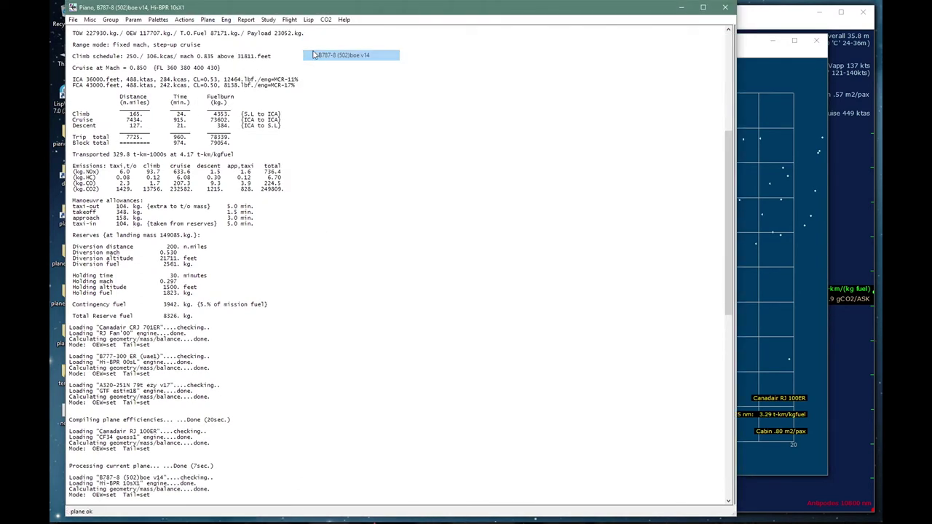
pyautogui.hotkey('alt', 'c')
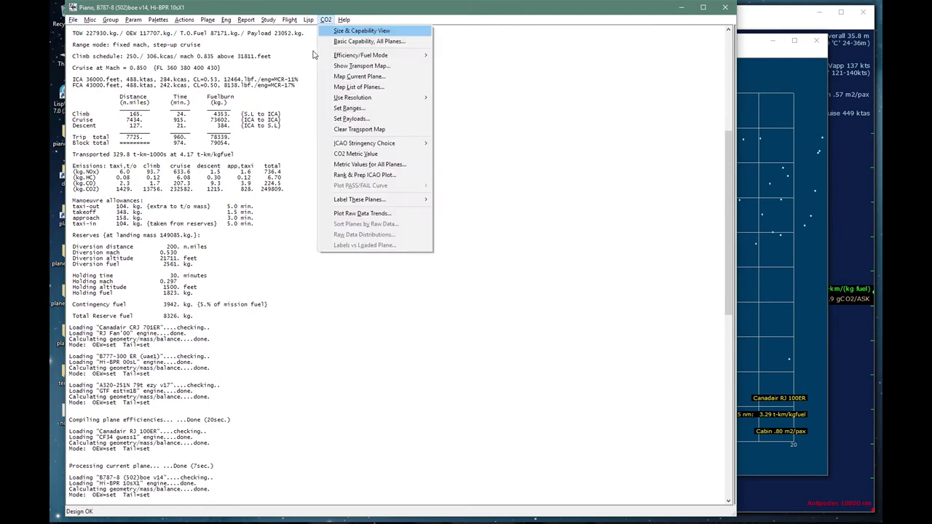
pyautogui.click(359, 77)
pyautogui.click(426, 268)
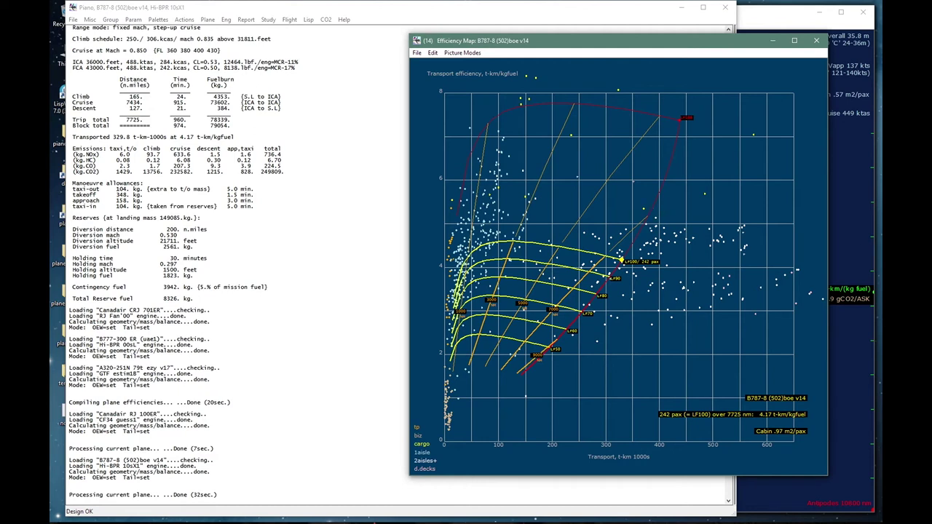
# Step: Return to the main window showing the B787-8 range report and processing log
pyautogui.click(362, 202)
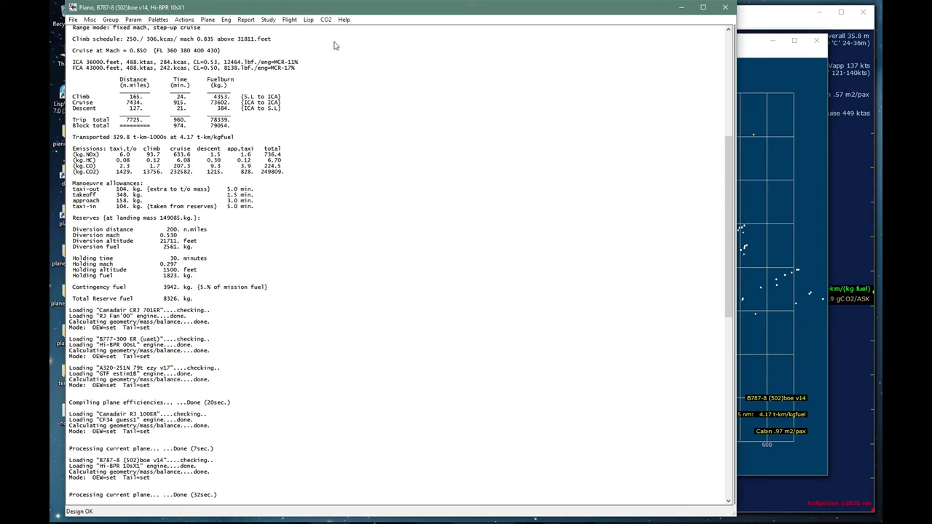
pyautogui.click(327, 20)
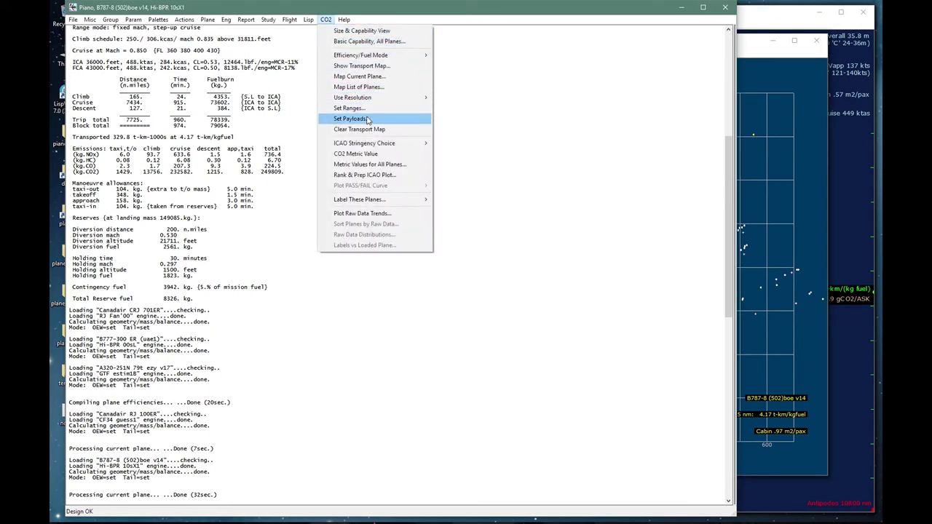
pyautogui.moveTo(406, 58)
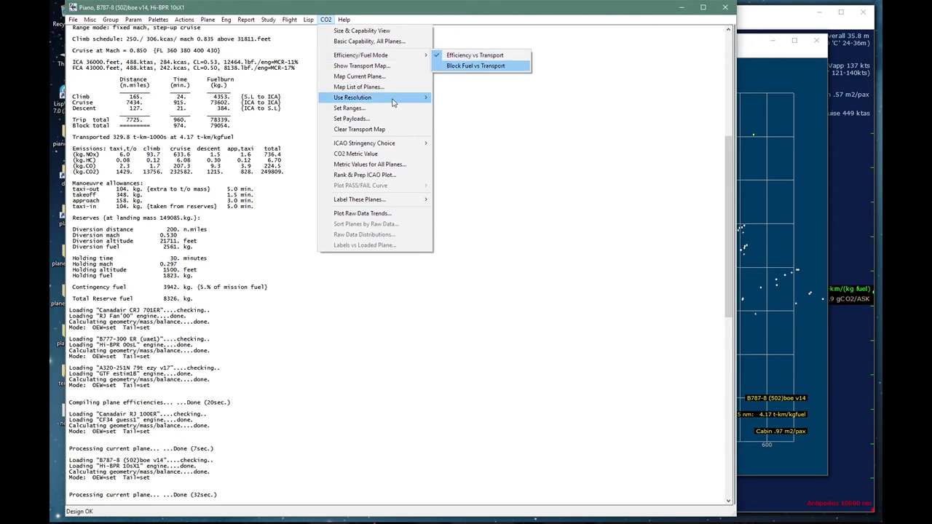
pyautogui.moveTo(392, 103)
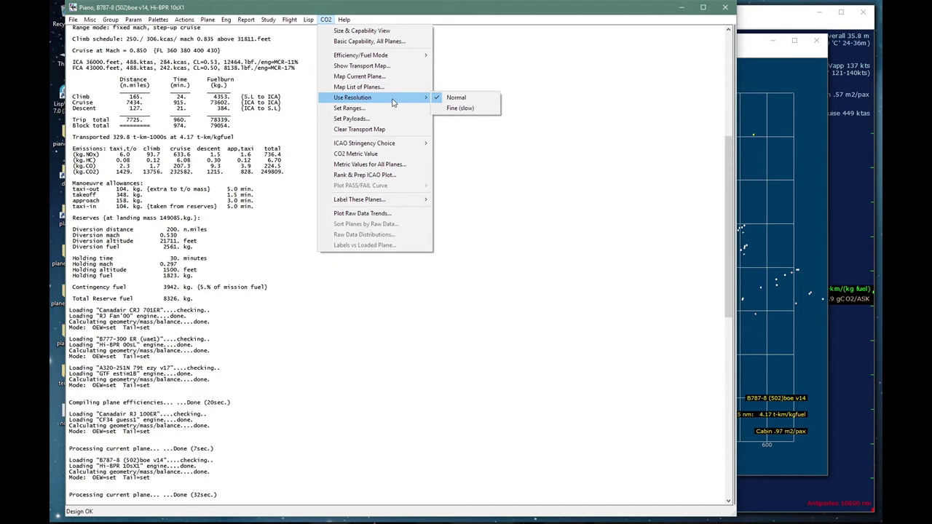
pyautogui.click(617, 244)
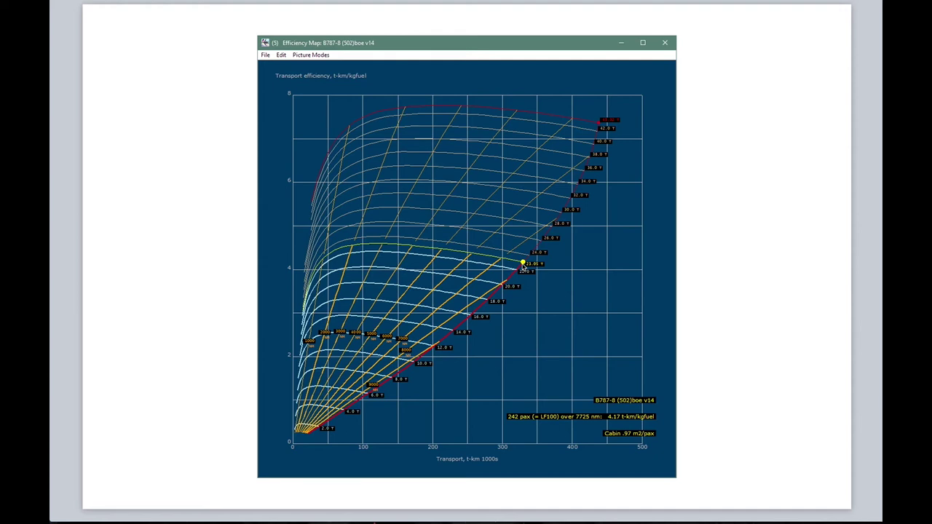
# Step: Advance the Keynote presentation to the B787-8 Block Fuel Map slide
pyautogui.click(718, 255)
pyautogui.press('4')
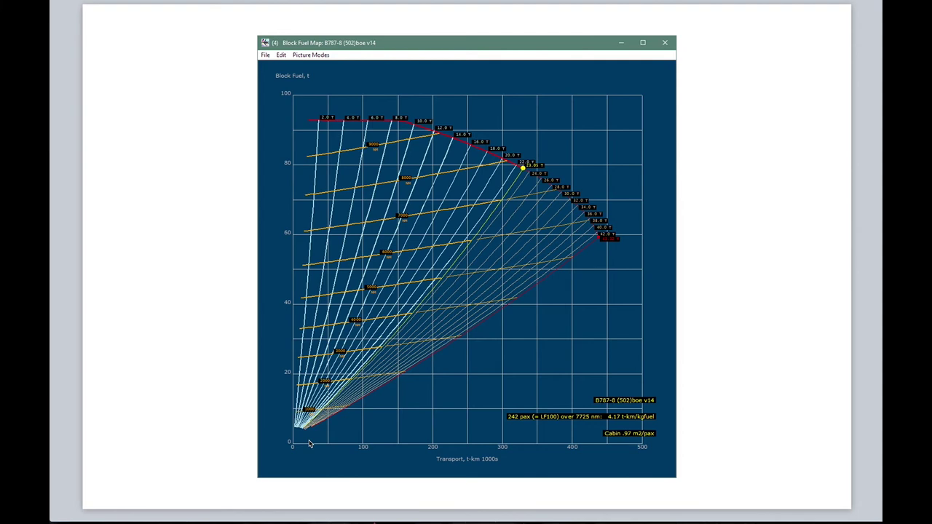
# Step: Return to the B787-8 Efficiency Map slide with block-fuel contours from 2.0 to 42.0 t
pyautogui.press('5')
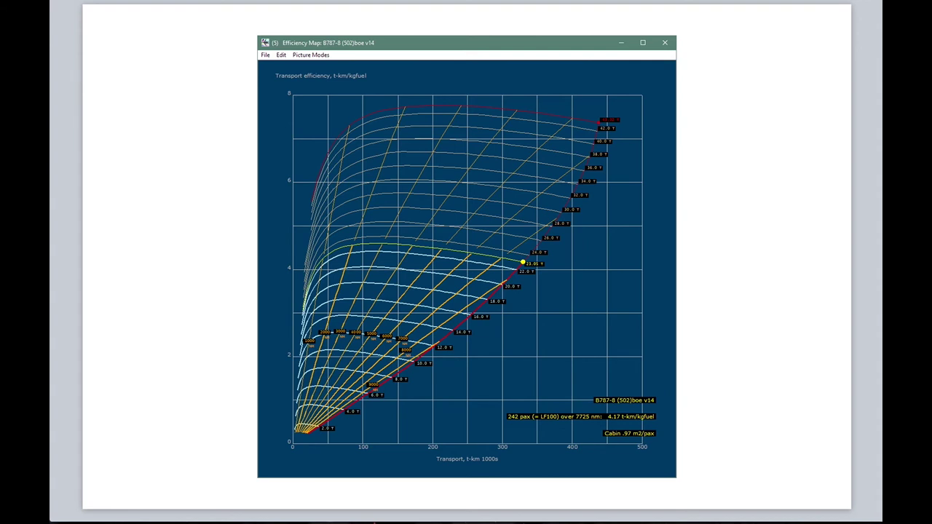
# Step: Leave the slideshow to bring back Piano's B787-8 range report (7725 n.mile, 79054 kg block fuel)
pyautogui.moveTo(375, 522)
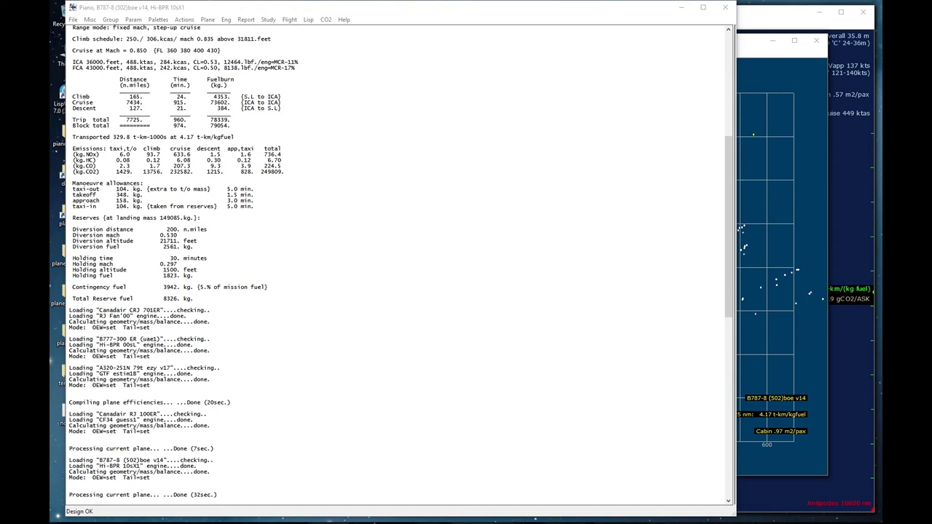
pyautogui.click(547, 185)
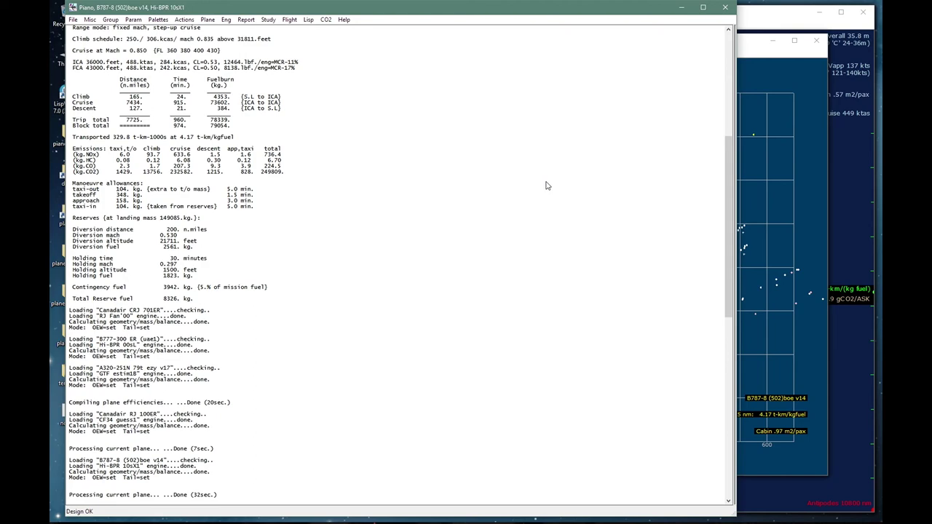
# Step: Draw the B787-8 payload-range chart with passenger numbers shown, marking 242 pax
pyautogui.click(268, 20)
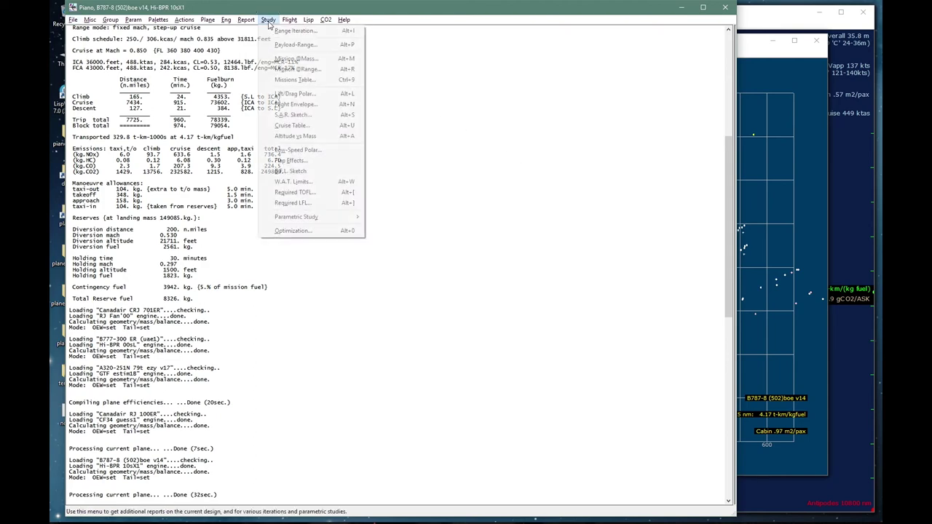
pyautogui.click(282, 45)
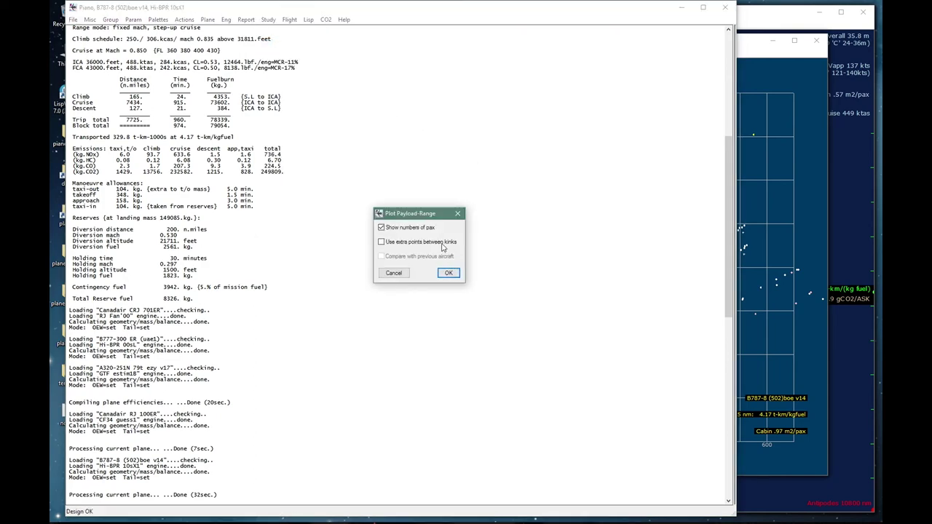
pyautogui.click(449, 273)
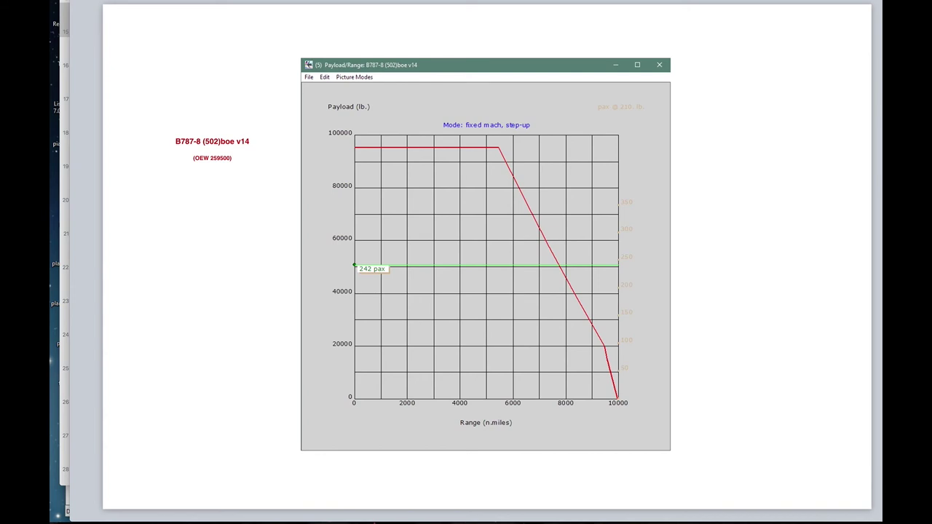
# Step: Fade in Boeing's Nov 2014 Airport Planning payload-range chart over Piano's B787-8 curve
pyautogui.click(802, 343)
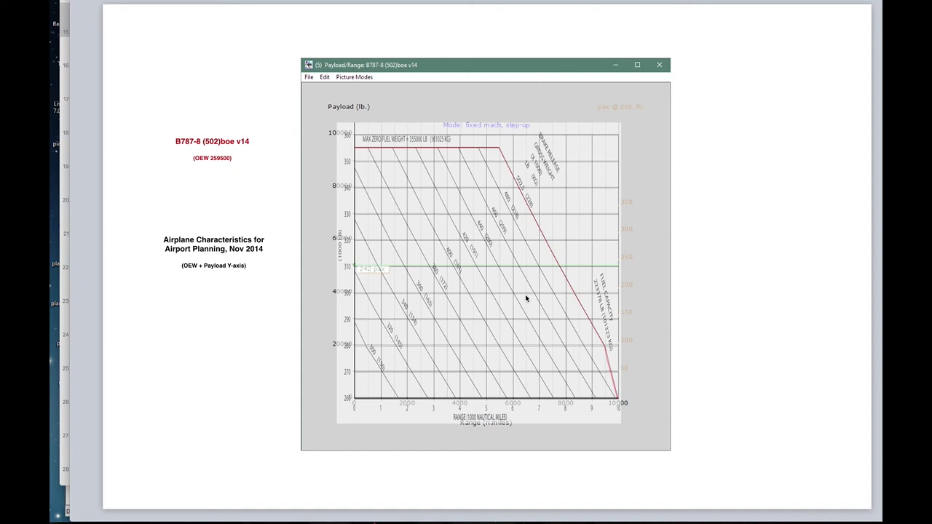
pyautogui.press('p')
pyautogui.press('p')
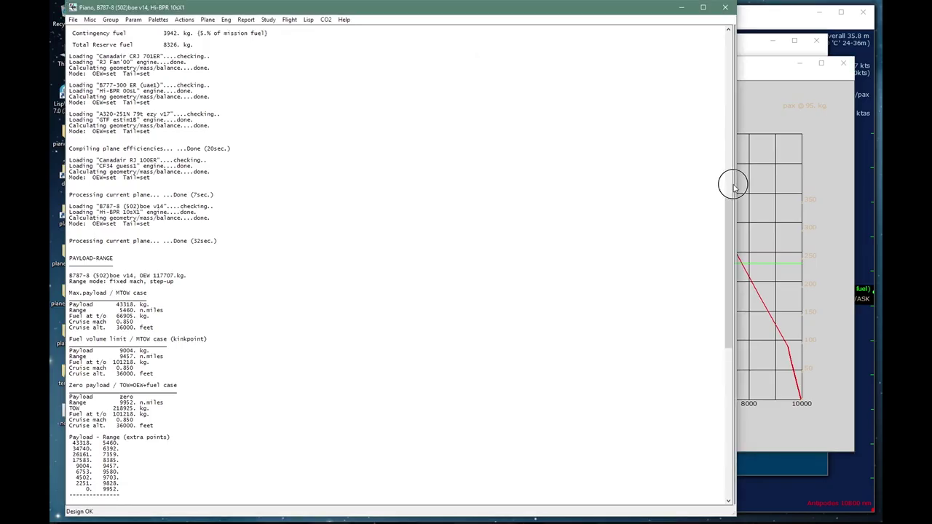
pyautogui.moveTo(732, 186); pyautogui.dragTo(474, 174)
pyautogui.click(511, 291)
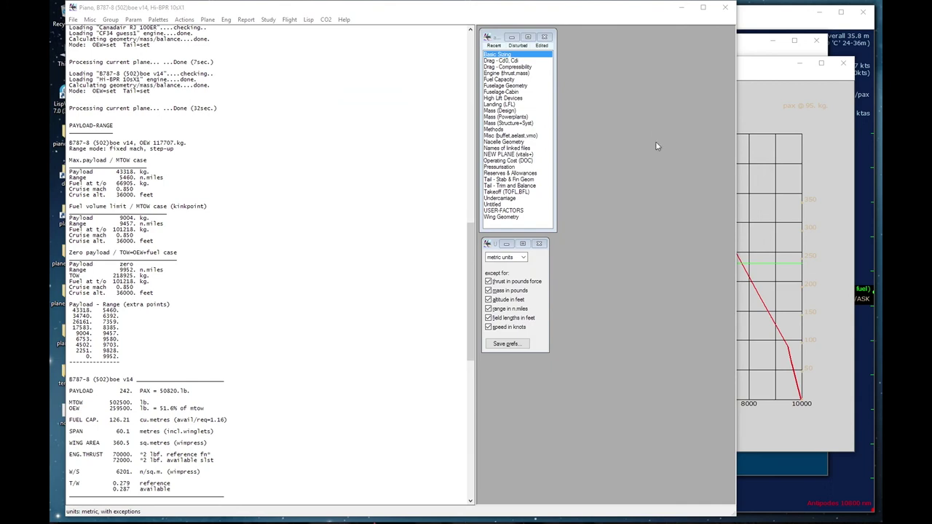
pyautogui.click(417, 141)
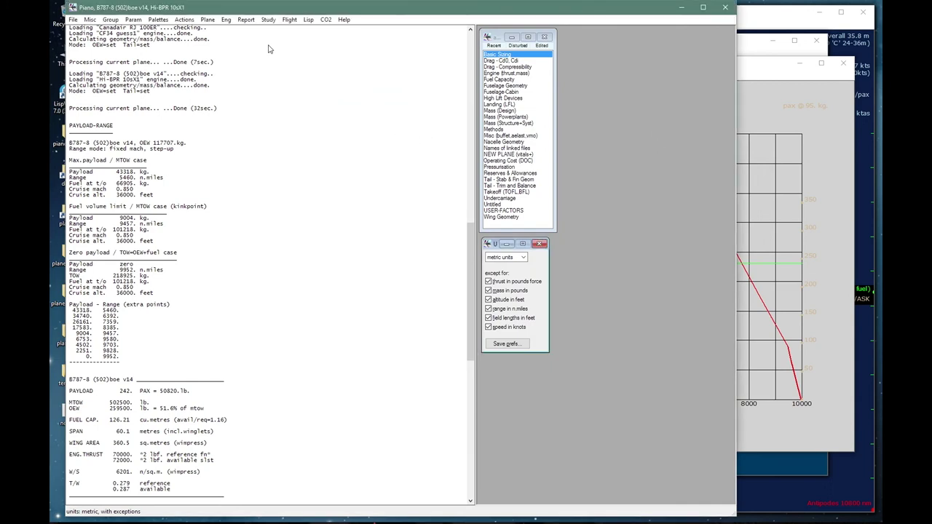
pyautogui.click(268, 20)
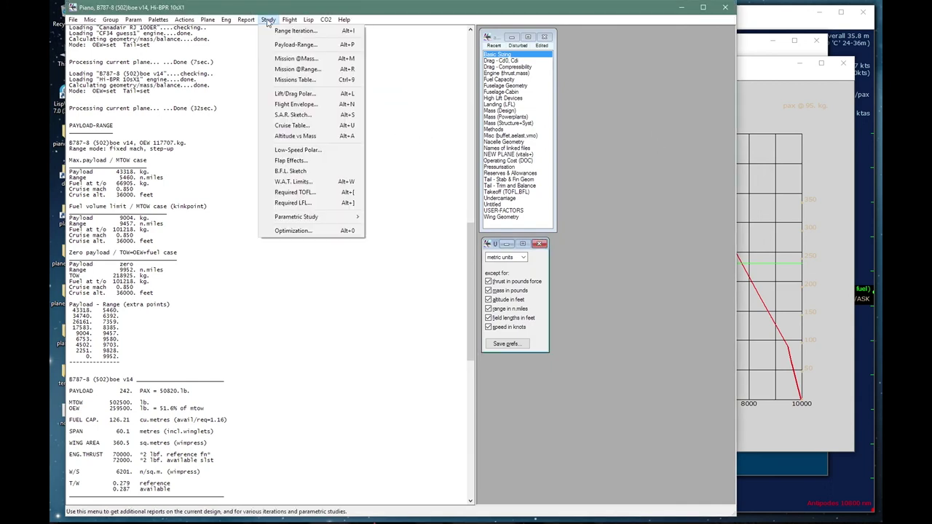
pyautogui.click(284, 59)
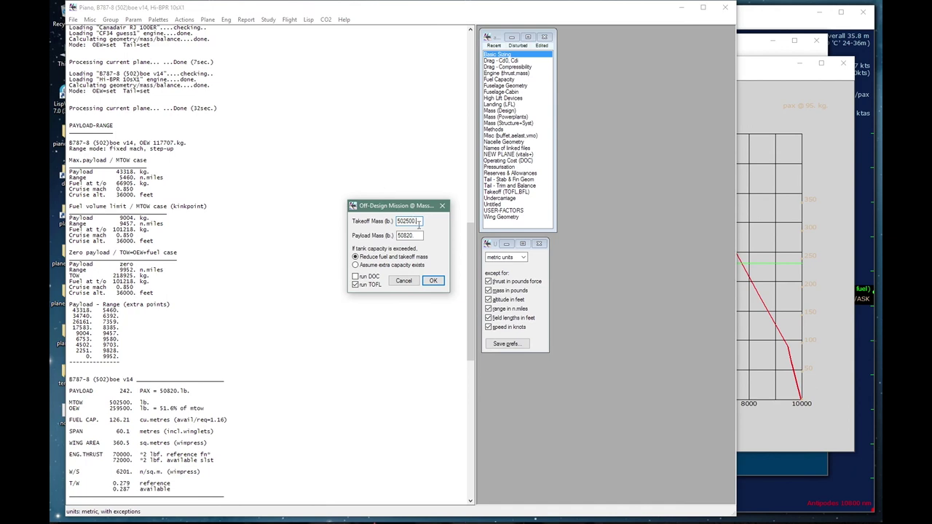
pyautogui.moveTo(419, 225); pyautogui.dragTo(394, 223)
pyautogui.write('360e3')
pyautogui.press('Tab')
pyautogui.write('290e3')
pyautogui.write('- 259500')
pyautogui.click(432, 280)
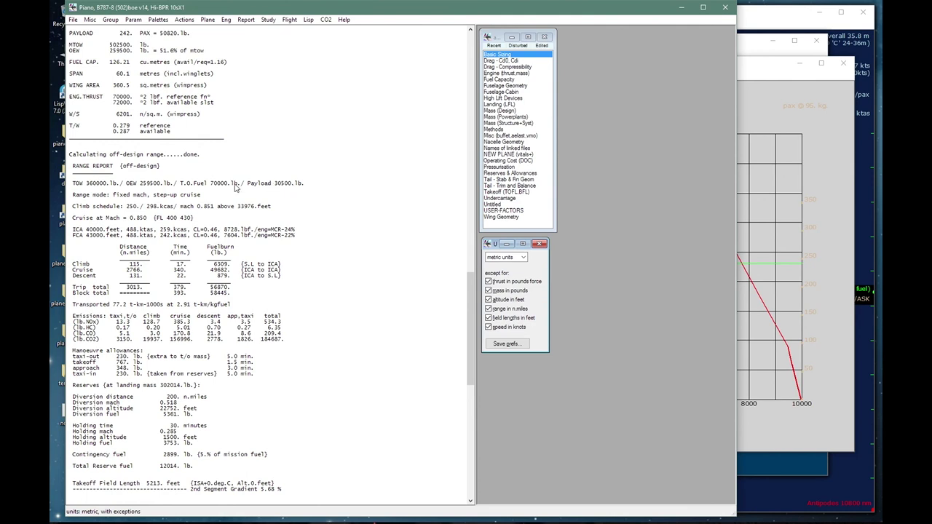
# Step: Highlight the 3013 n.mile trip total, then bring the payload-range chart back in front
pyautogui.moveTo(118, 288); pyautogui.dragTo(164, 292)
pyautogui.click(786, 218)
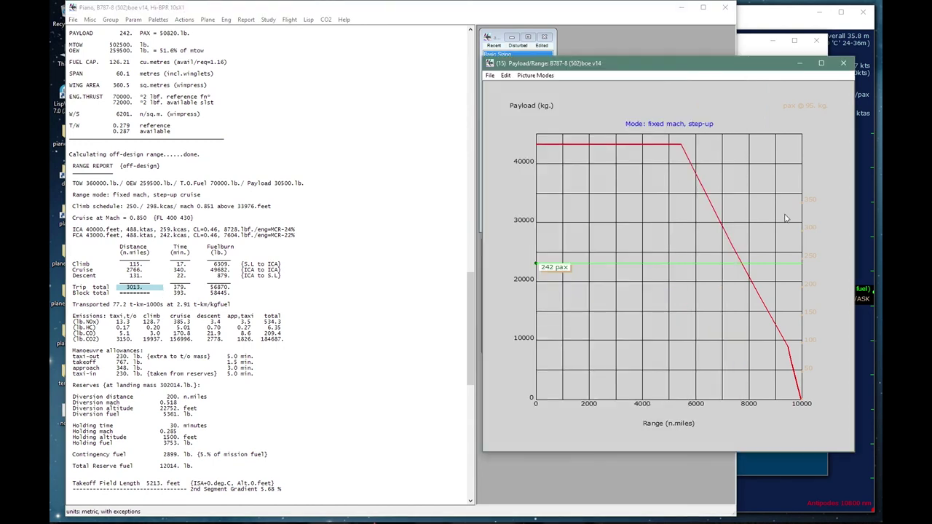